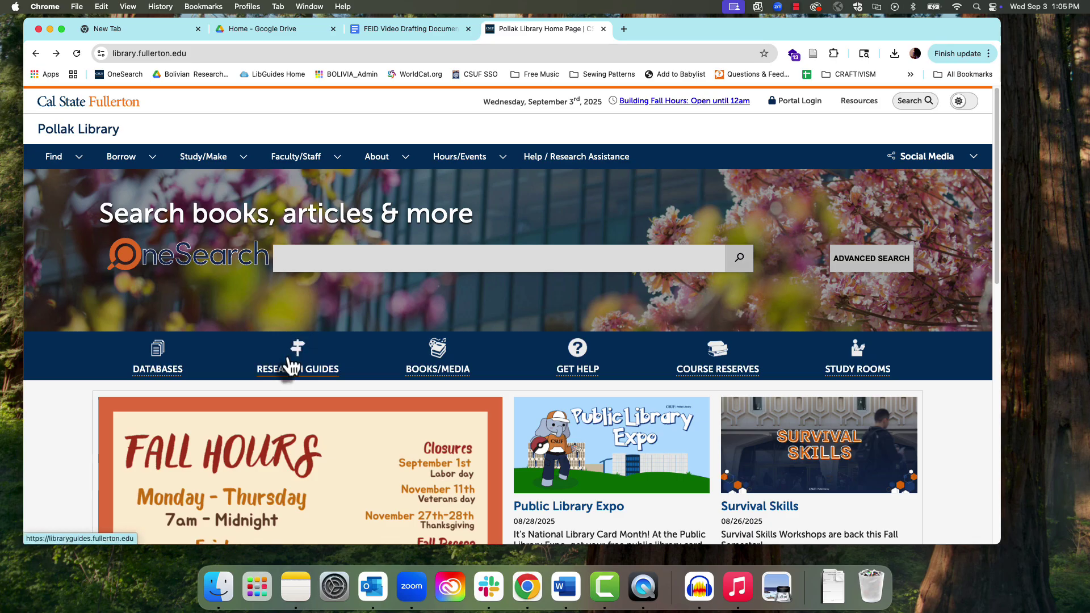
Step: Open the Podcast Studio page of the library's Makerspace research guide and follow its free music listing to the Incompetech site
{"action": "left_click", "coordinate": [292, 366]}
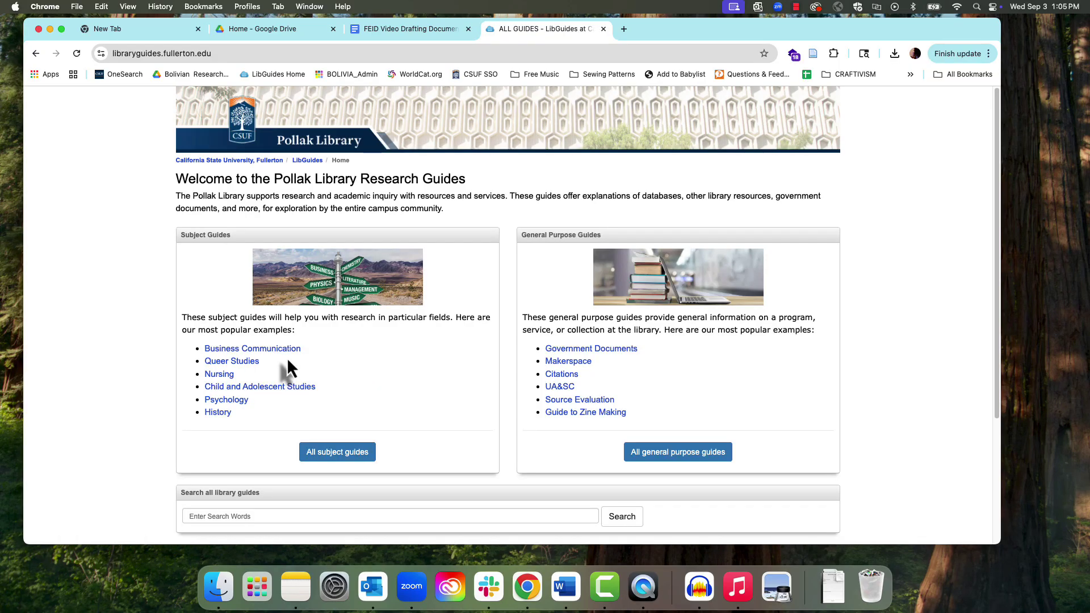
{"action": "left_click", "coordinate": [563, 362]}
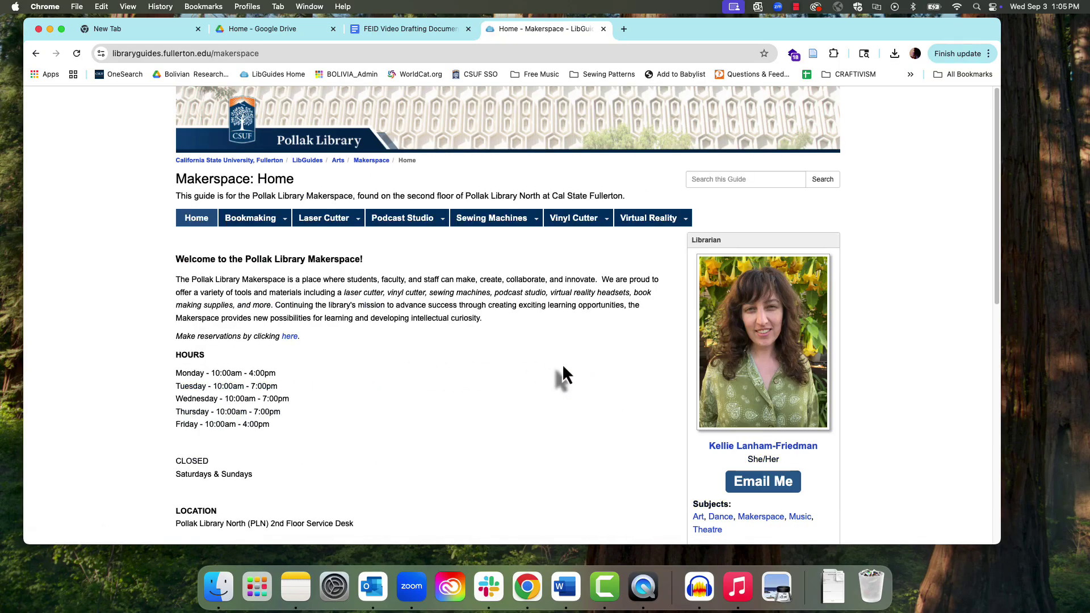
{"action": "left_click", "coordinate": [400, 224]}
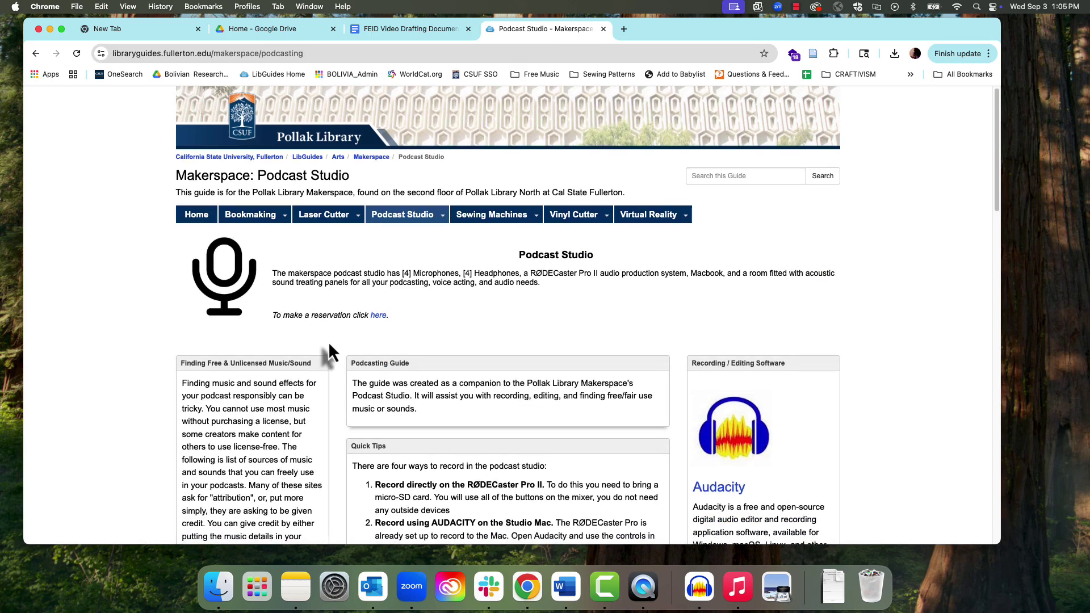
{"action": "scroll", "coordinate": [328, 345], "scroll_direction": "down", "scroll_amount": 5}
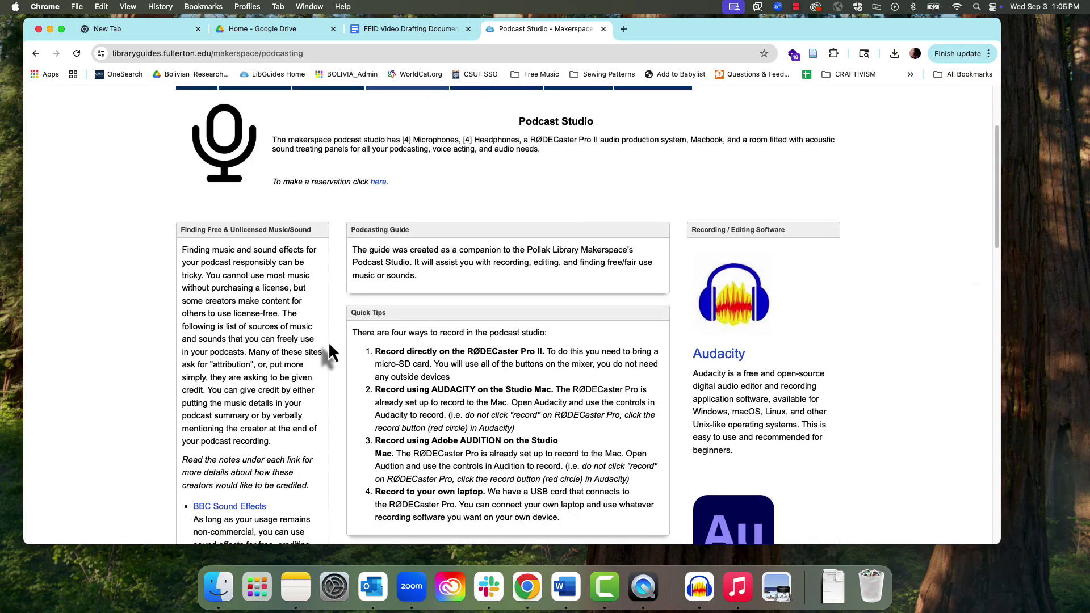
{"action": "scroll", "coordinate": [329, 345], "scroll_direction": "down", "scroll_amount": 4}
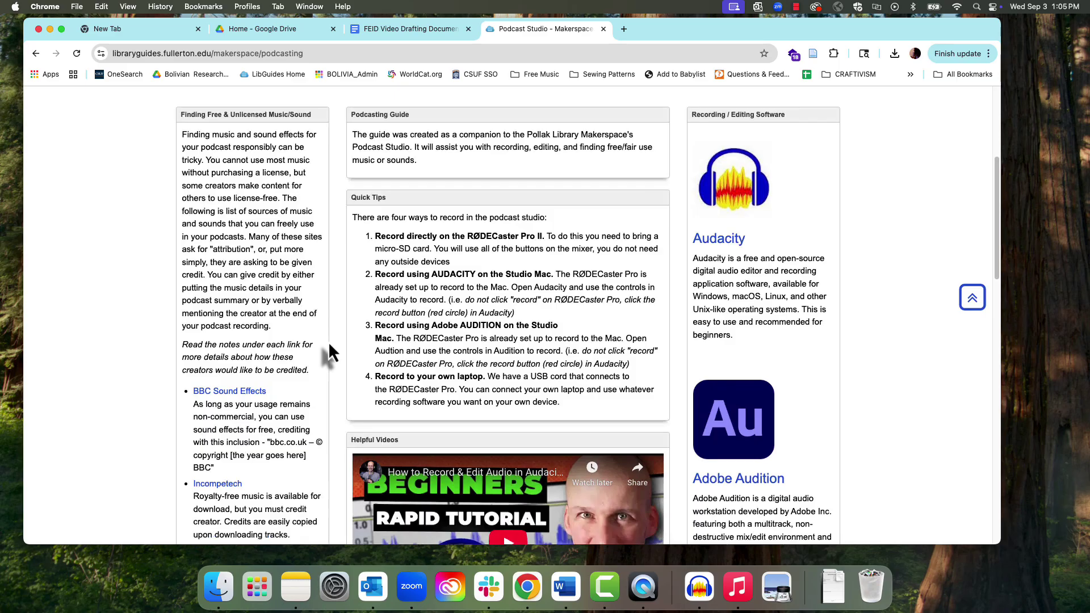
{"action": "scroll", "coordinate": [328, 341], "scroll_direction": "down", "scroll_amount": 5}
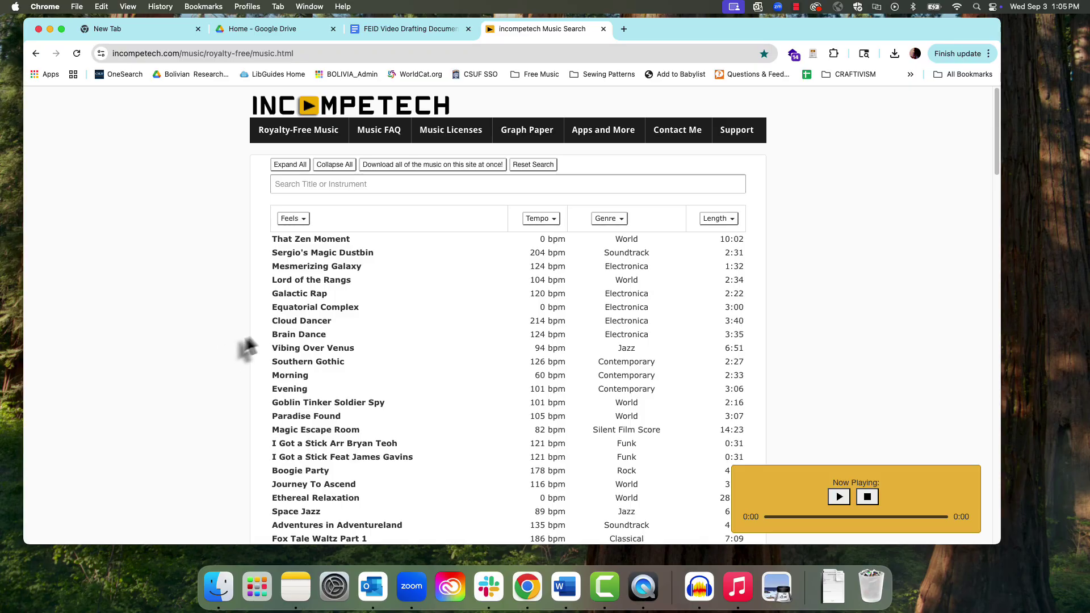
Step: Preview the Cloud Dancer track on Incompetech and download it as an mp3 to the Downloads folder
{"action": "left_click", "coordinate": [369, 322]}
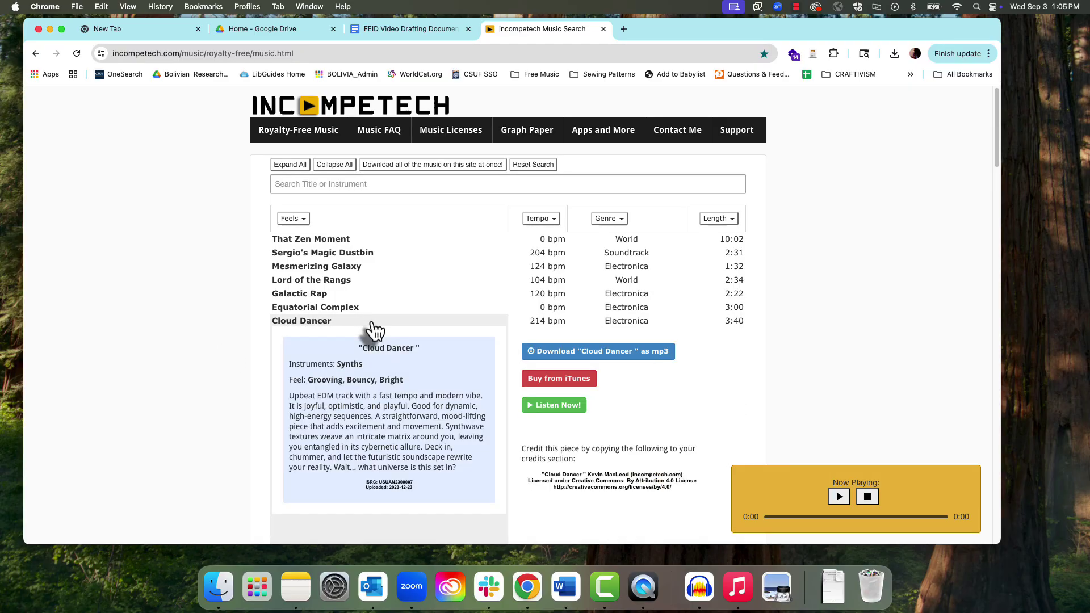
{"action": "left_click", "coordinate": [566, 406]}
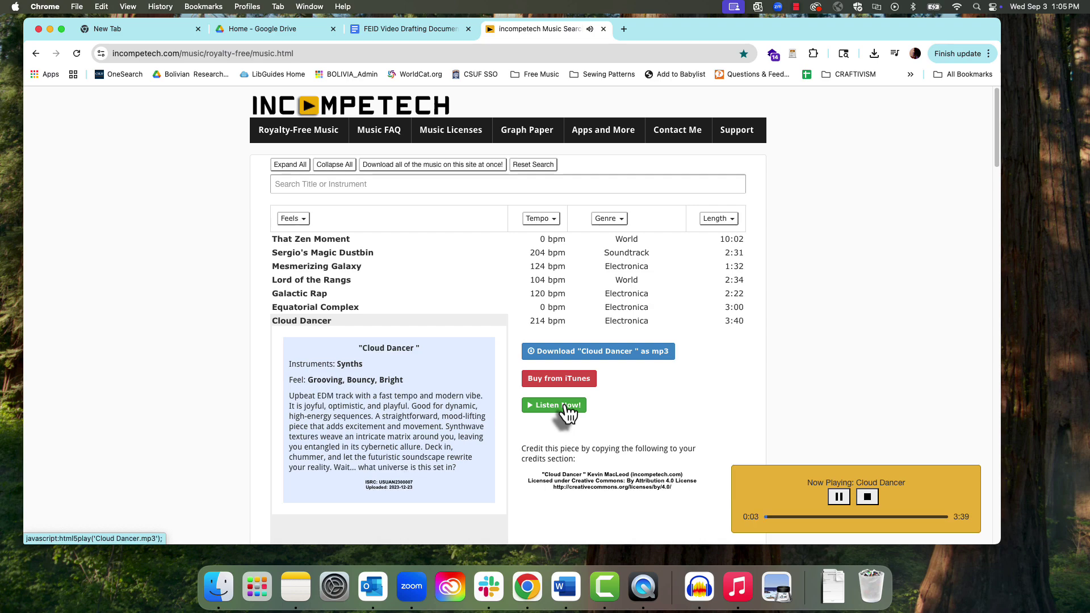
{"action": "left_click", "coordinate": [865, 498]}
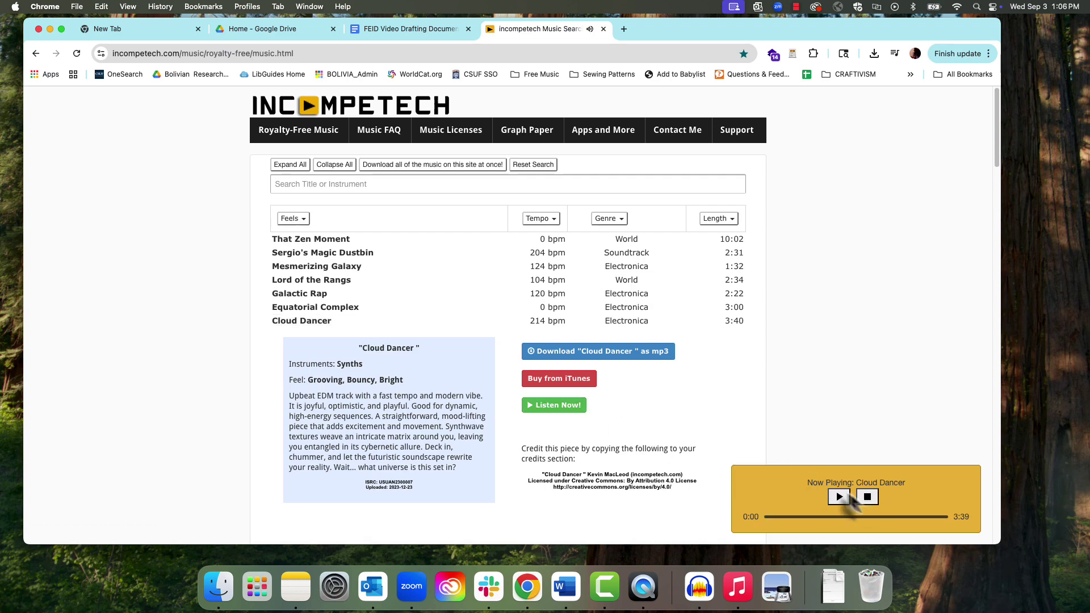
{"action": "left_click", "coordinate": [631, 353]}
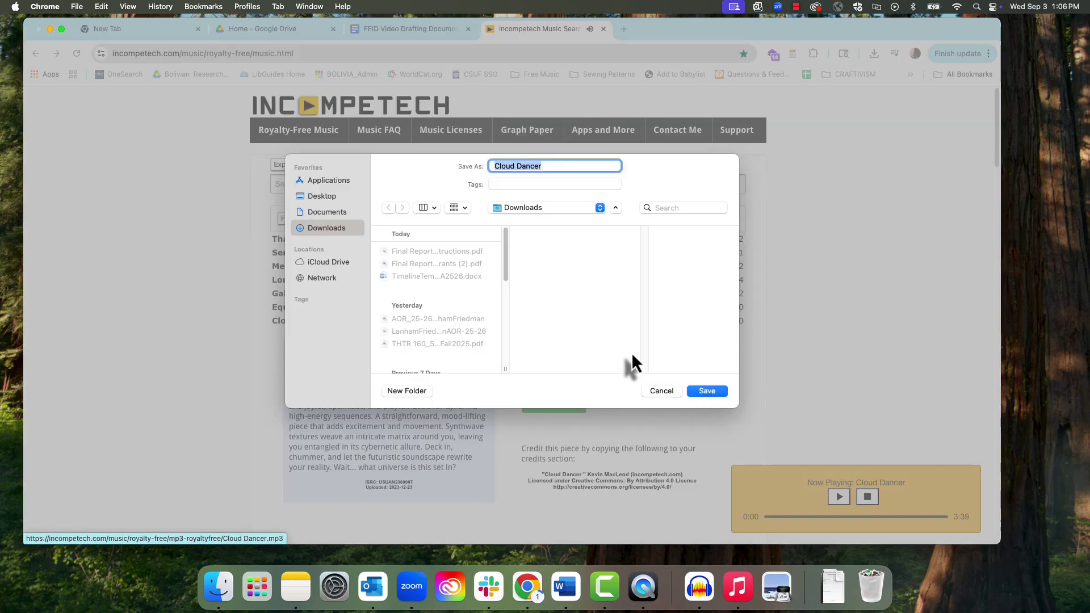
{"action": "left_click", "coordinate": [706, 393]}
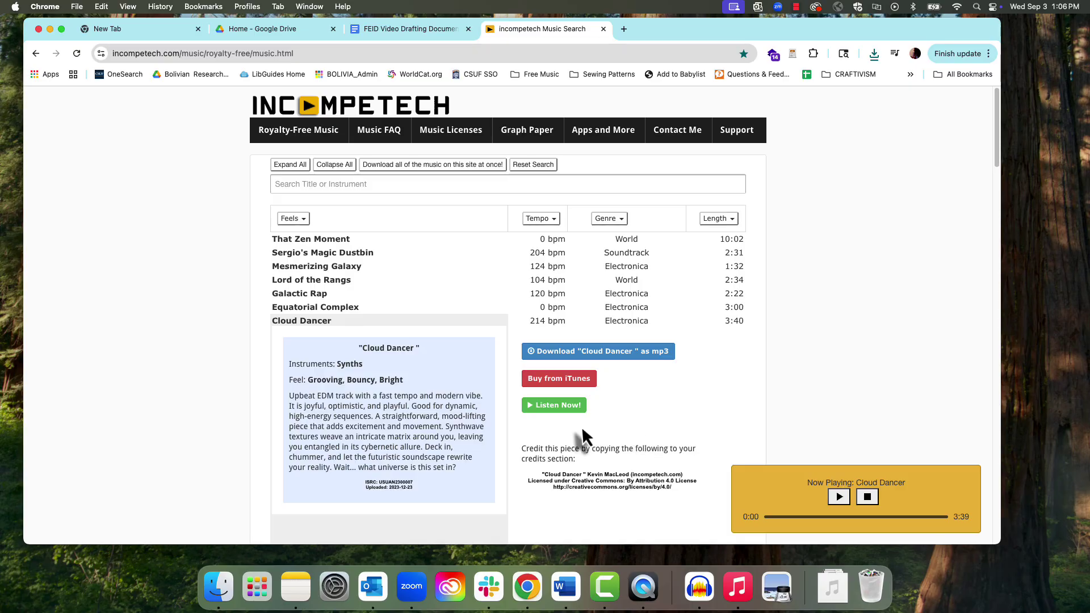
Step: Highlight the attribution text provided for crediting the Cloud Dancer track
{"action": "left_click_drag", "start_coordinate": [681, 493], "coordinate": [539, 477]}
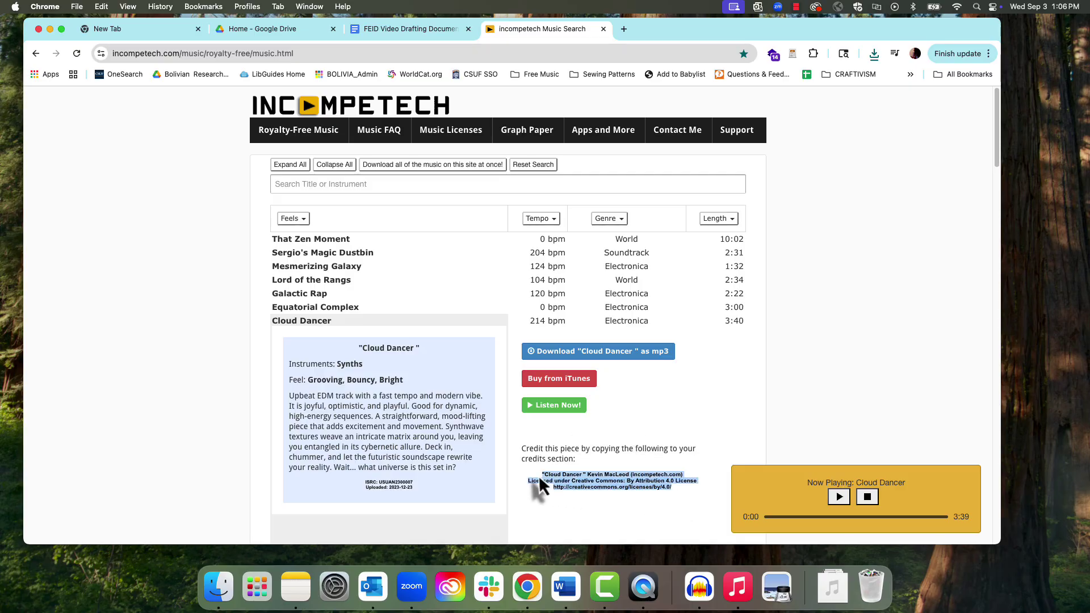
{"action": "left_click", "coordinate": [545, 516]}
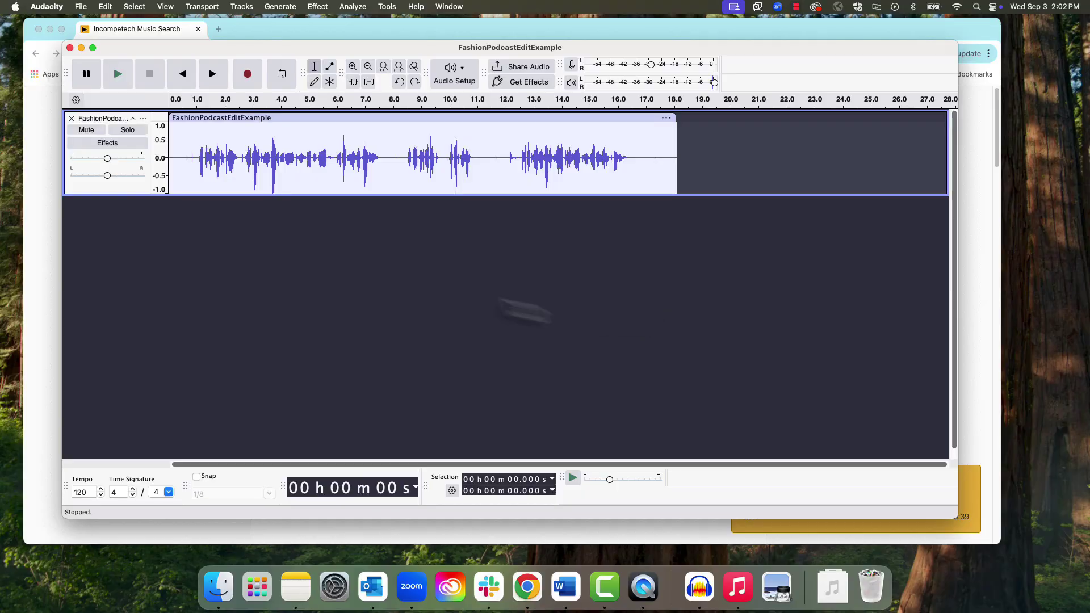
Step: In Audacity, import Cloud Dancer (1).mp3 from Downloads as a new track in the FashionPodcastEditExample project
{"action": "left_click", "coordinate": [80, 6]}
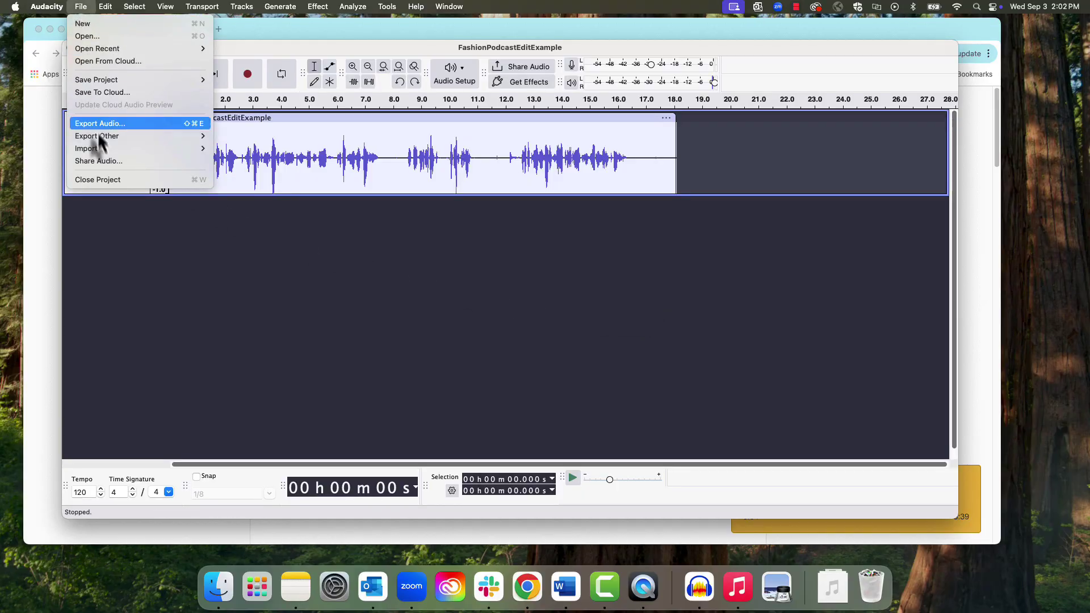
{"action": "mouse_move", "coordinate": [101, 148]}
{"action": "left_click", "coordinate": [248, 149]}
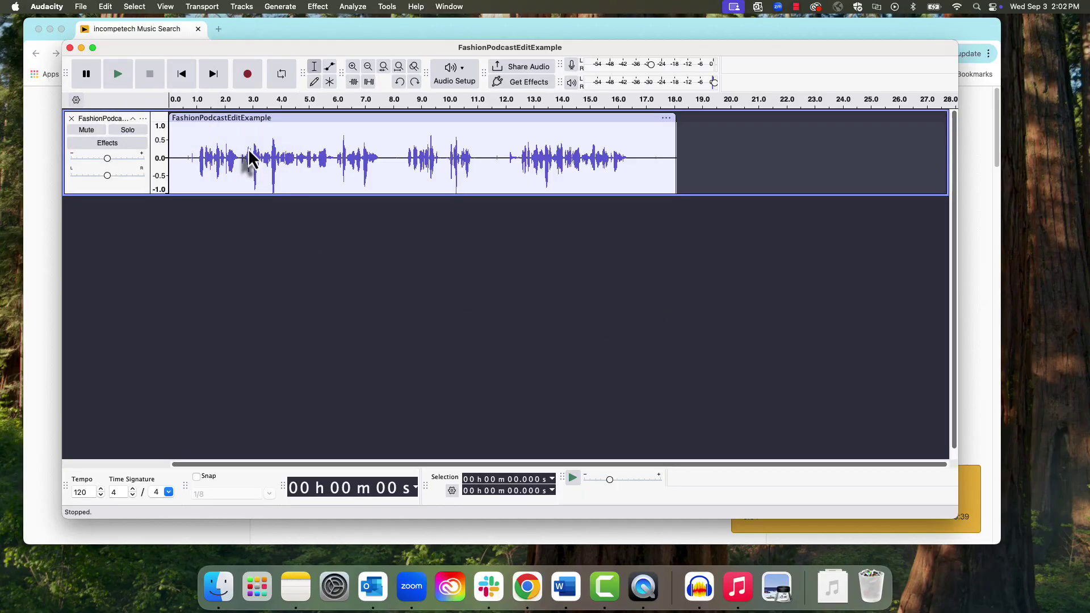
{"action": "left_click", "coordinate": [426, 164]}
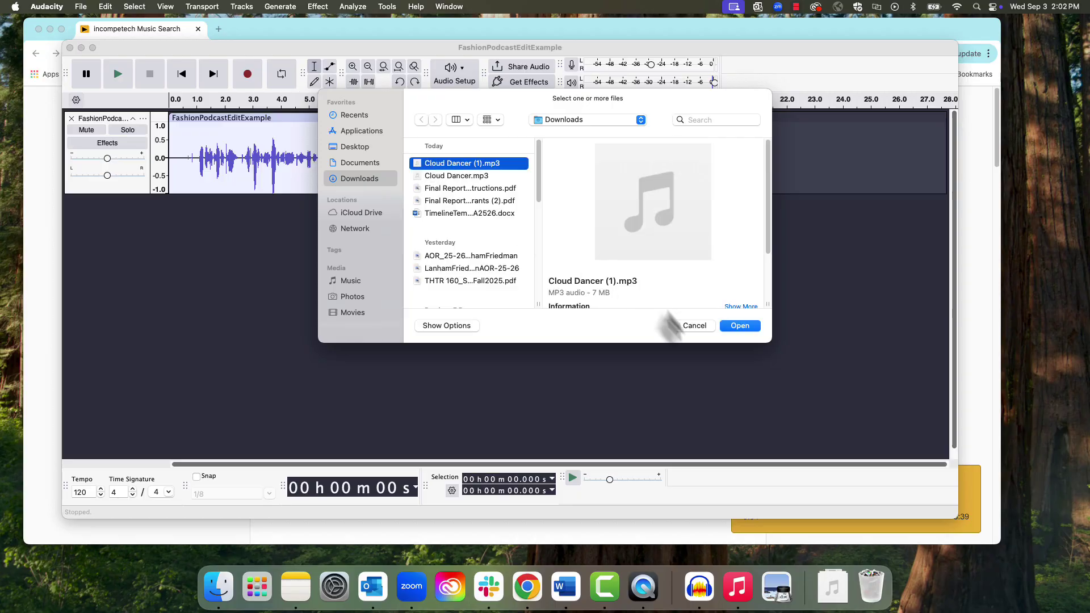
{"action": "left_click", "coordinate": [739, 326]}
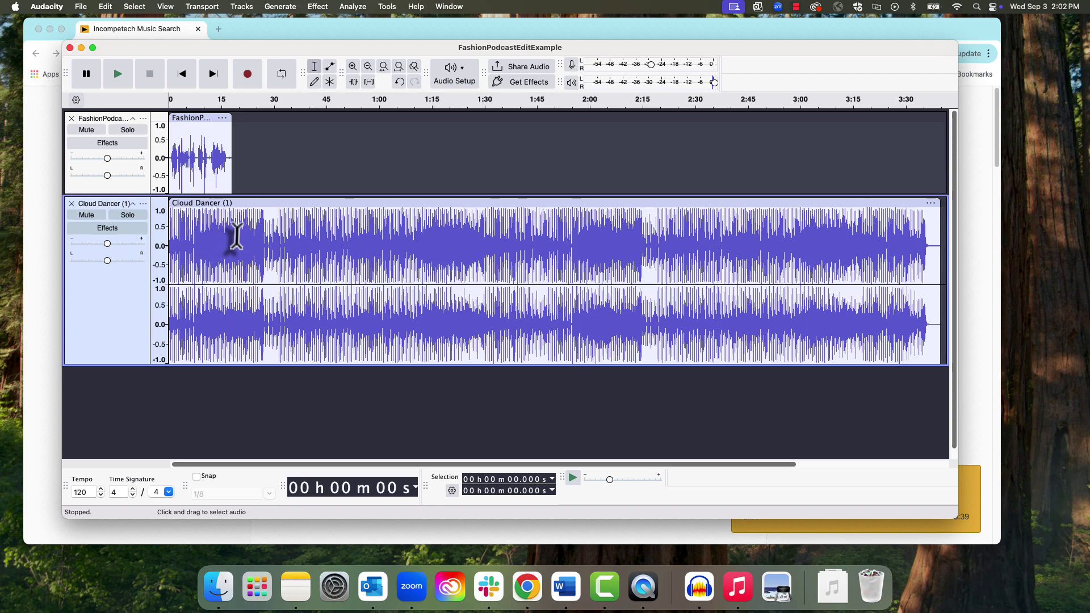
Step: Cut the Cloud Dancer music from about 18.75 s, just past the end of the podcast clip, to its end
{"action": "left_click_drag", "start_coordinate": [234, 237], "coordinate": [940, 244]}
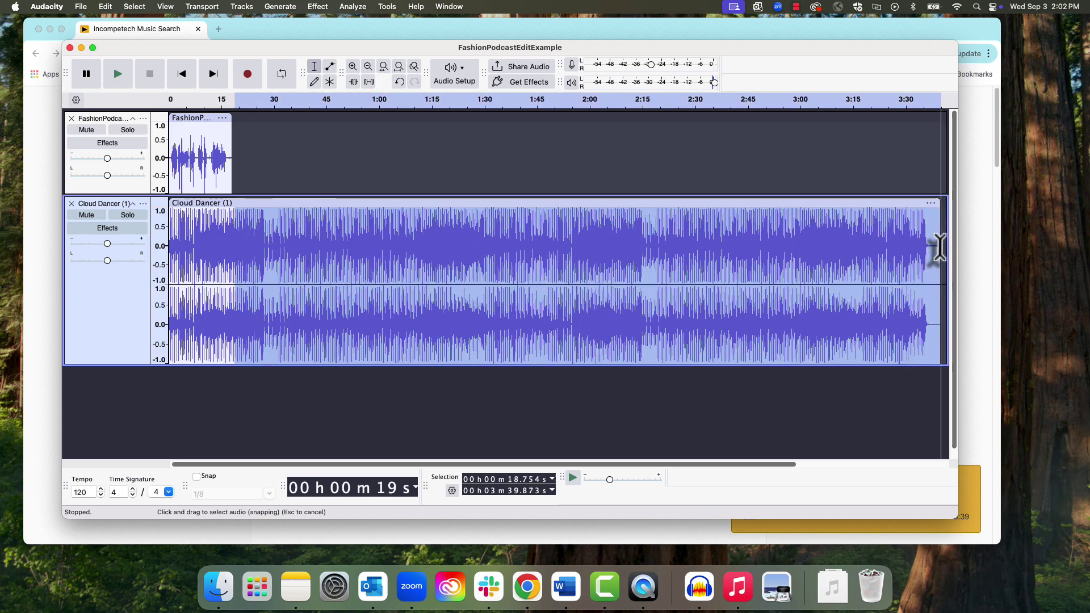
{"action": "right_click", "coordinate": [509, 270]}
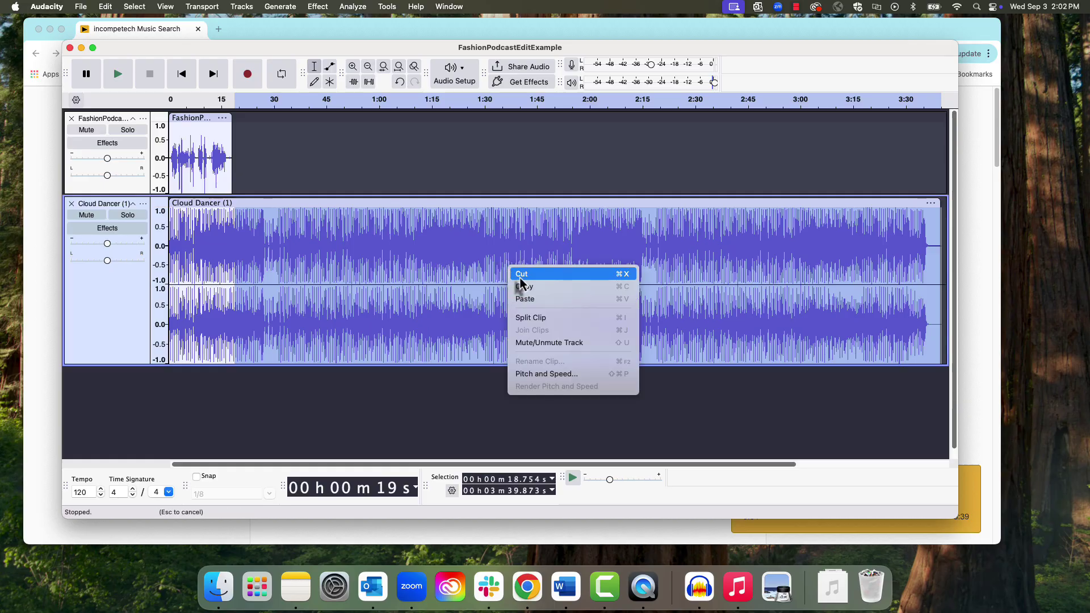
{"action": "left_click", "coordinate": [520, 274]}
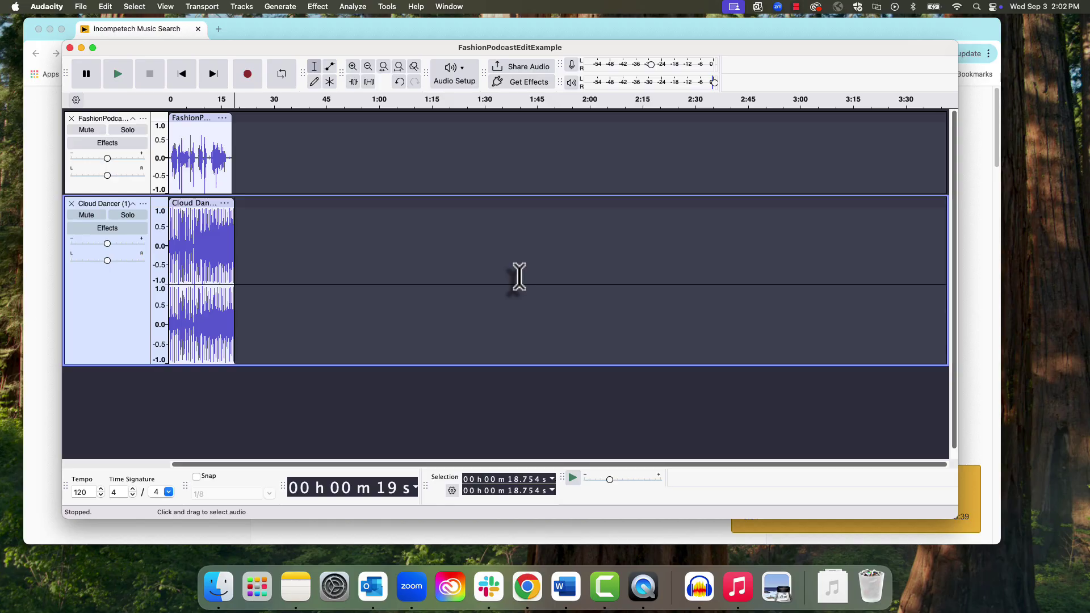
Step: Play the podcast and music tracks together from the beginning for a few seconds, and stop playback
{"action": "left_click", "coordinate": [355, 69]}
{"action": "left_click", "coordinate": [355, 69]}
{"action": "left_click", "coordinate": [356, 69]}
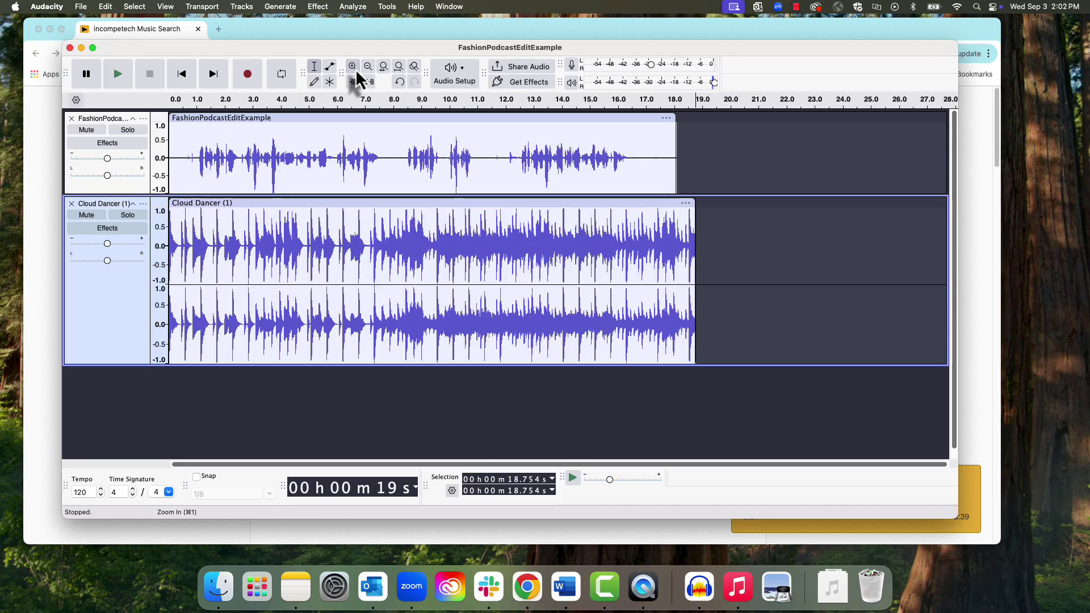
{"action": "left_click", "coordinate": [356, 70]}
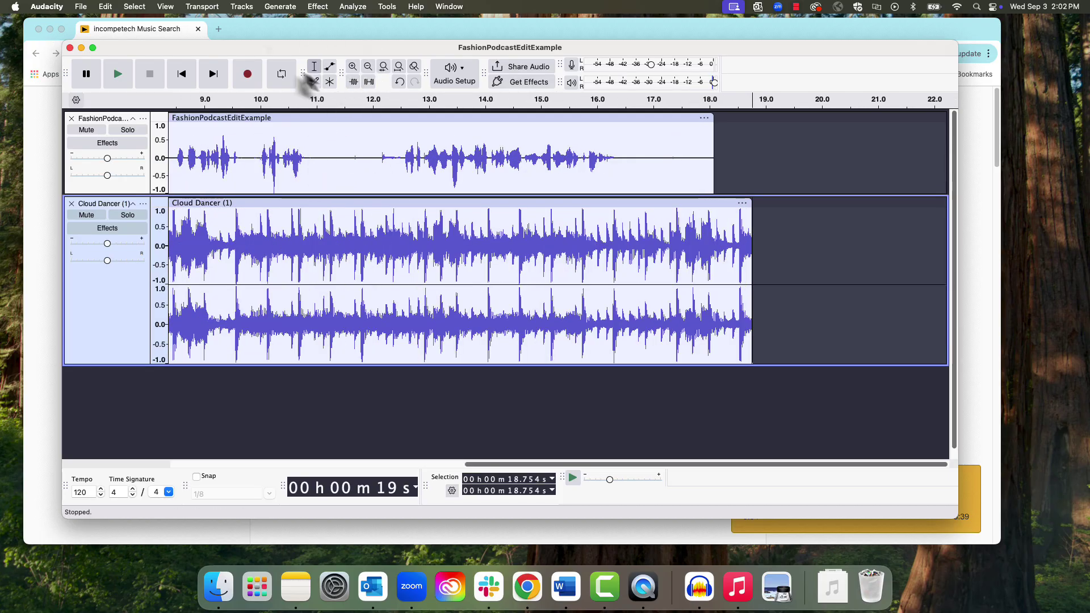
{"action": "left_click", "coordinate": [177, 82]}
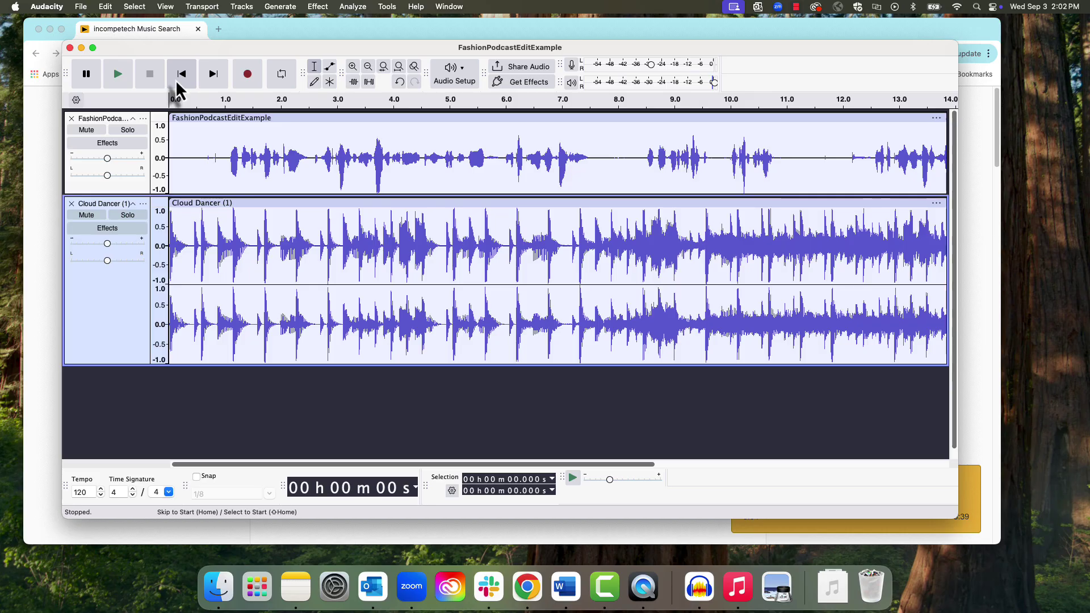
{"action": "left_click", "coordinate": [118, 74]}
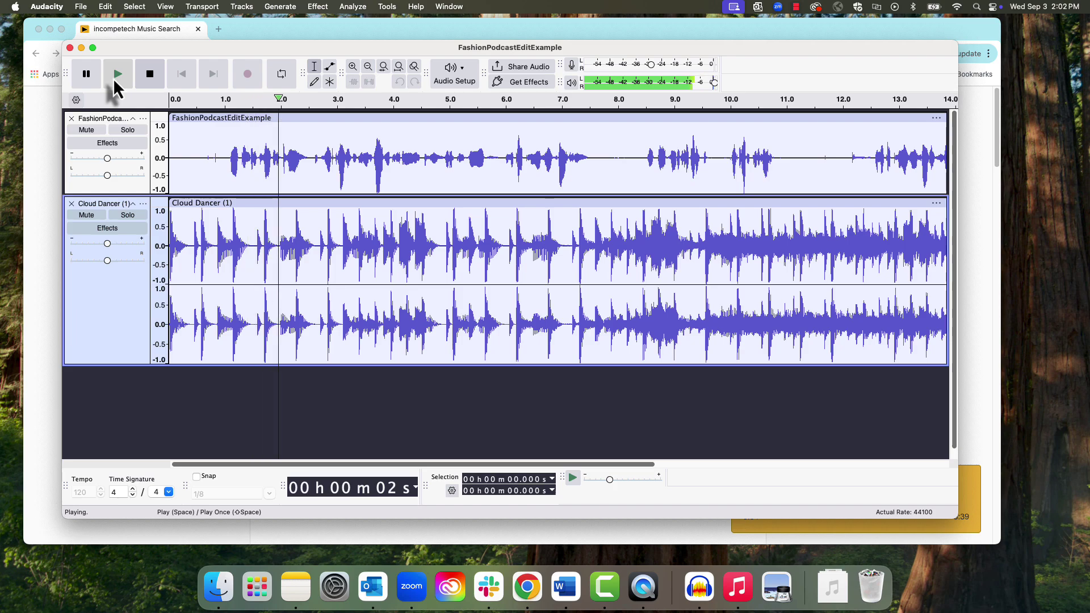
{"action": "left_click", "coordinate": [150, 76]}
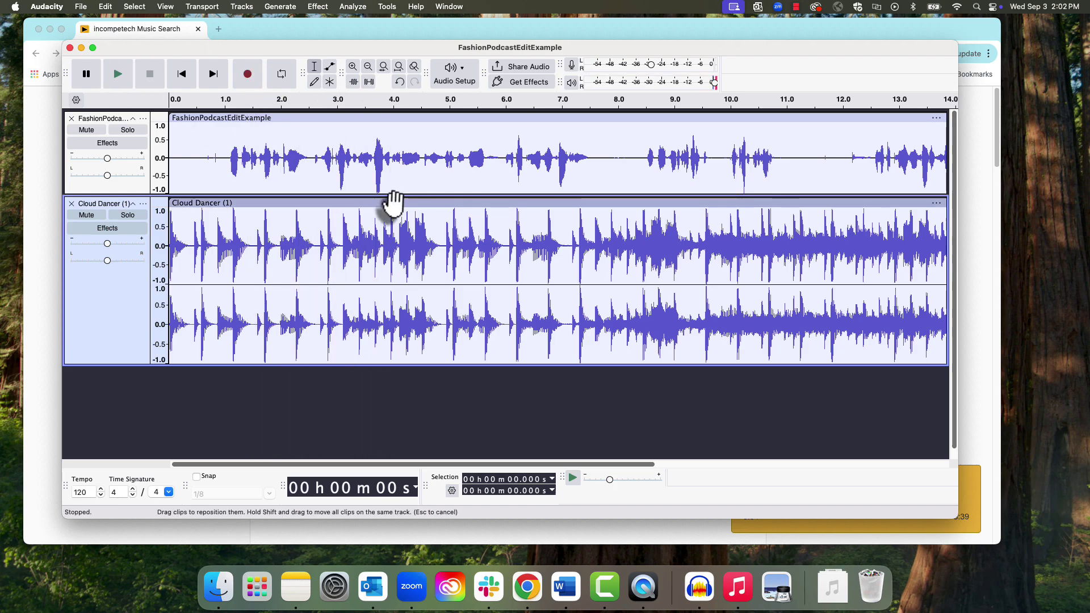
Step: Split the Cloud Dancer clip at about 4.84 s, undo the split, and apply it again at the same point
{"action": "left_click", "coordinate": [440, 221]}
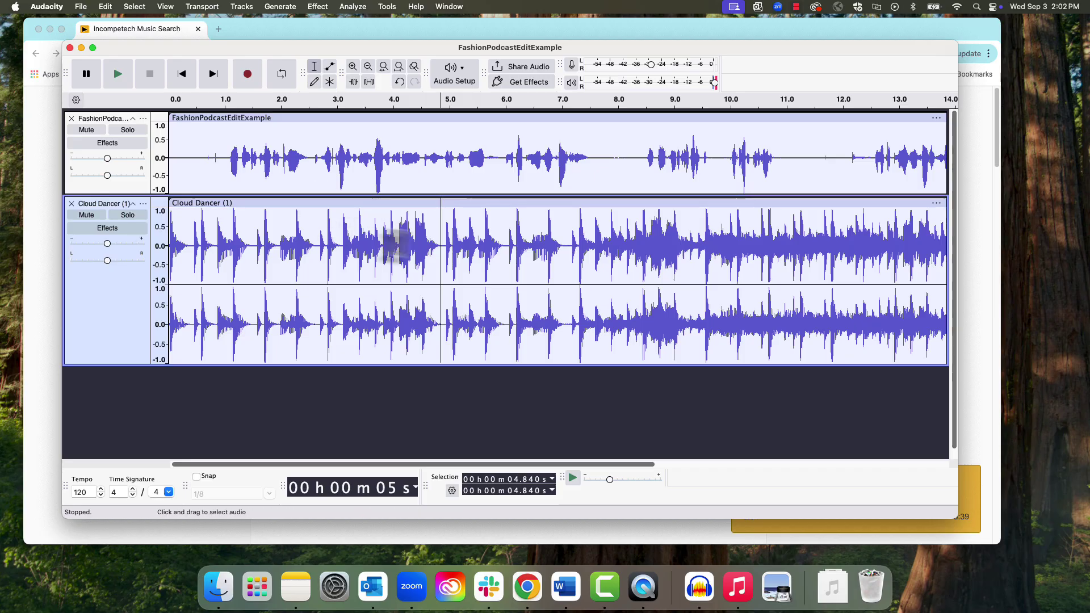
{"action": "right_click", "coordinate": [443, 232]}
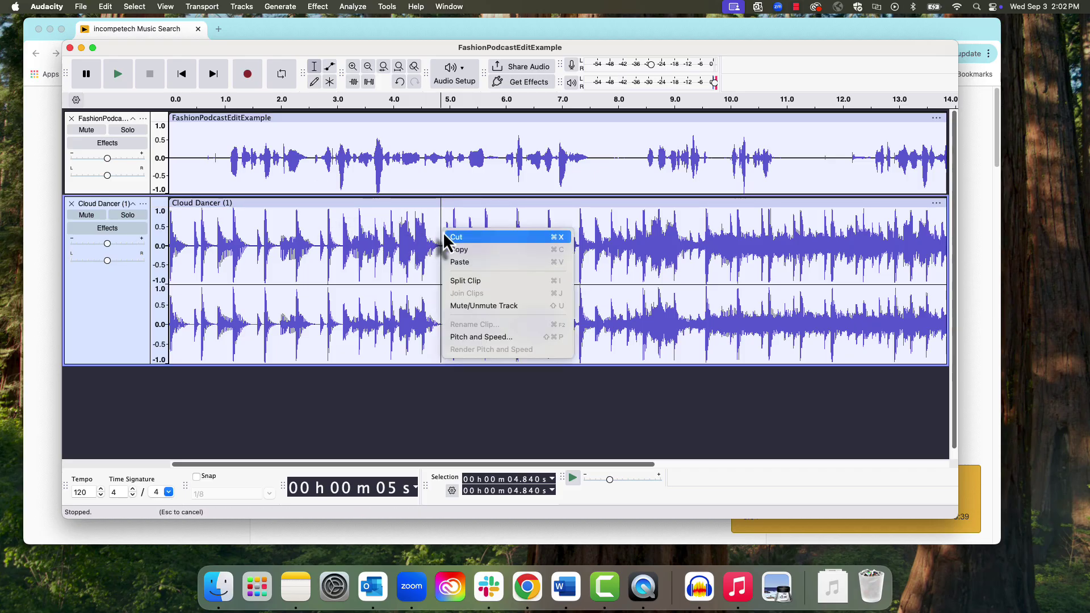
{"action": "left_click", "coordinate": [468, 281]}
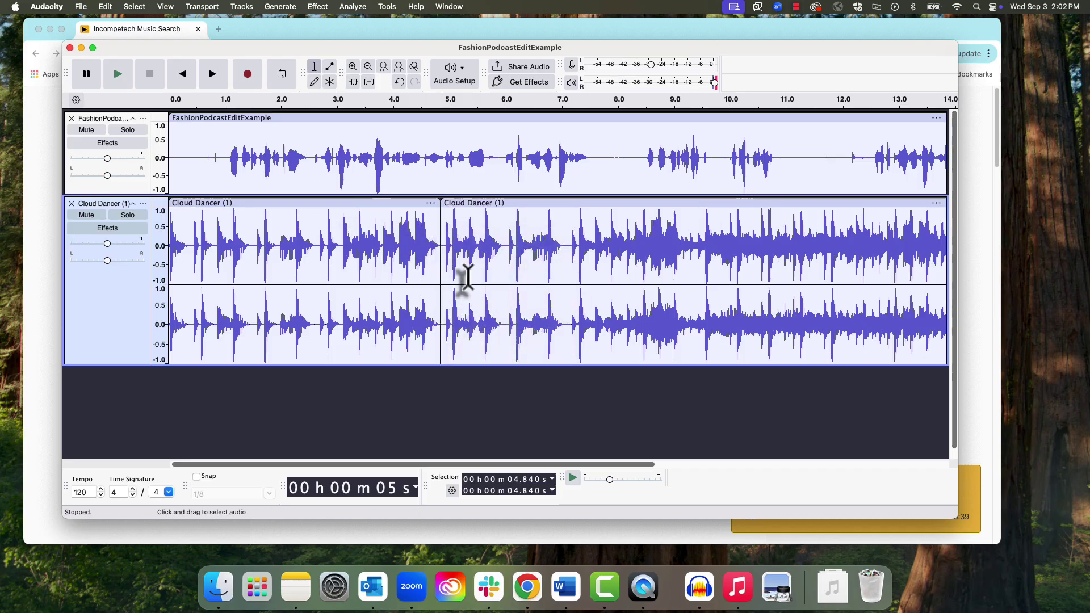
{"action": "left_click", "coordinate": [398, 84]}
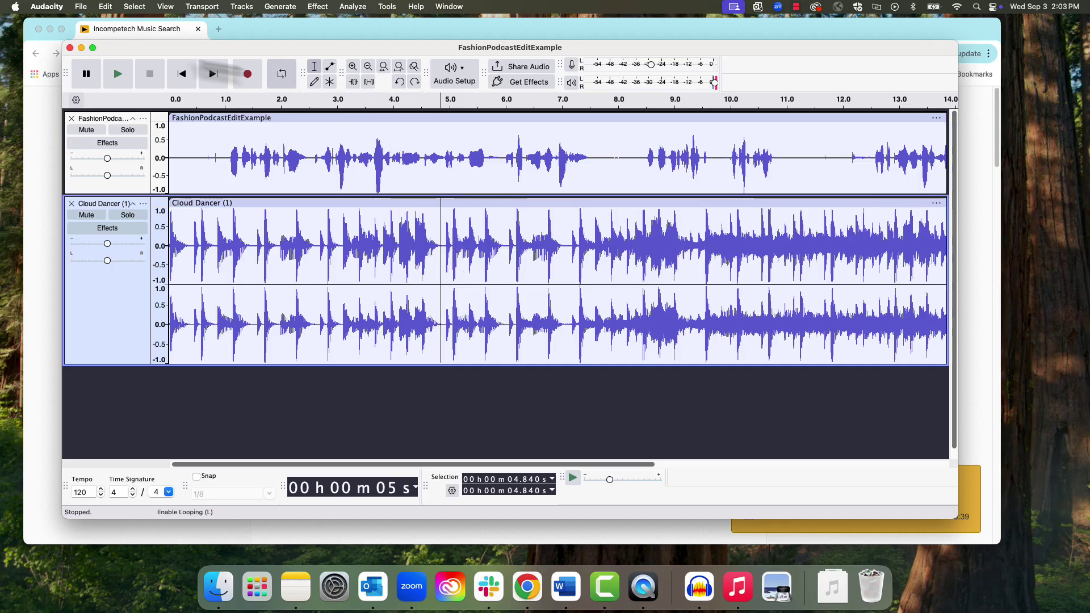
{"action": "left_click", "coordinate": [108, 7]}
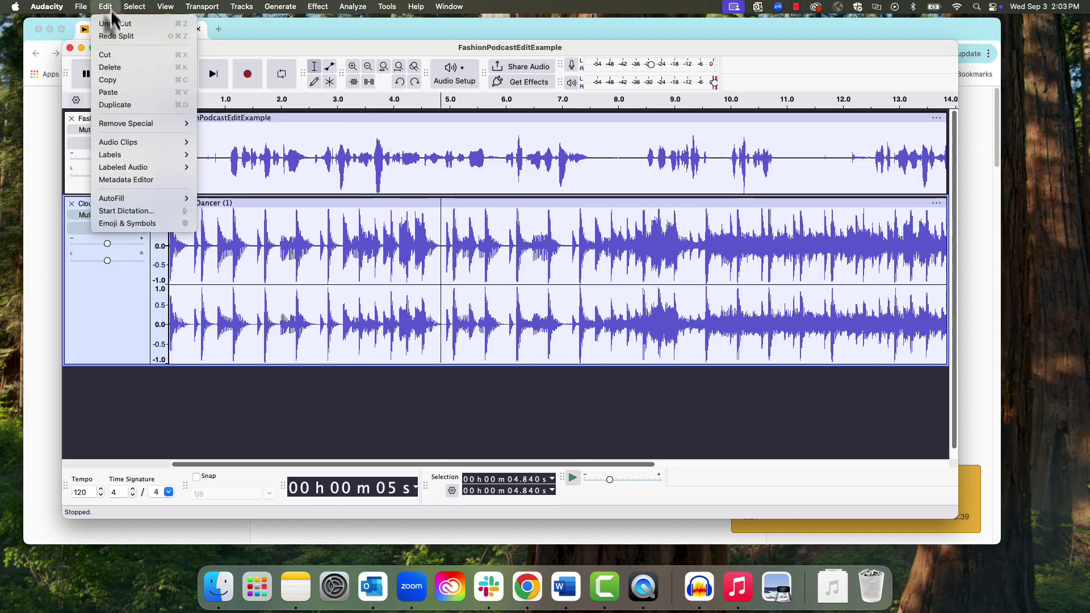
{"action": "mouse_move", "coordinate": [152, 139]}
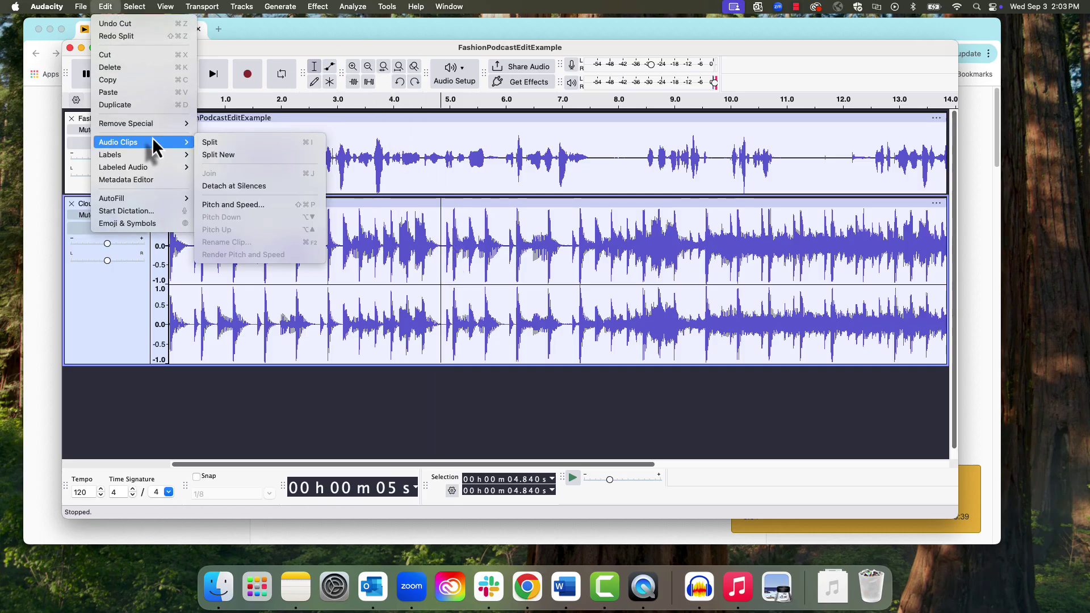
{"action": "left_click", "coordinate": [207, 143]}
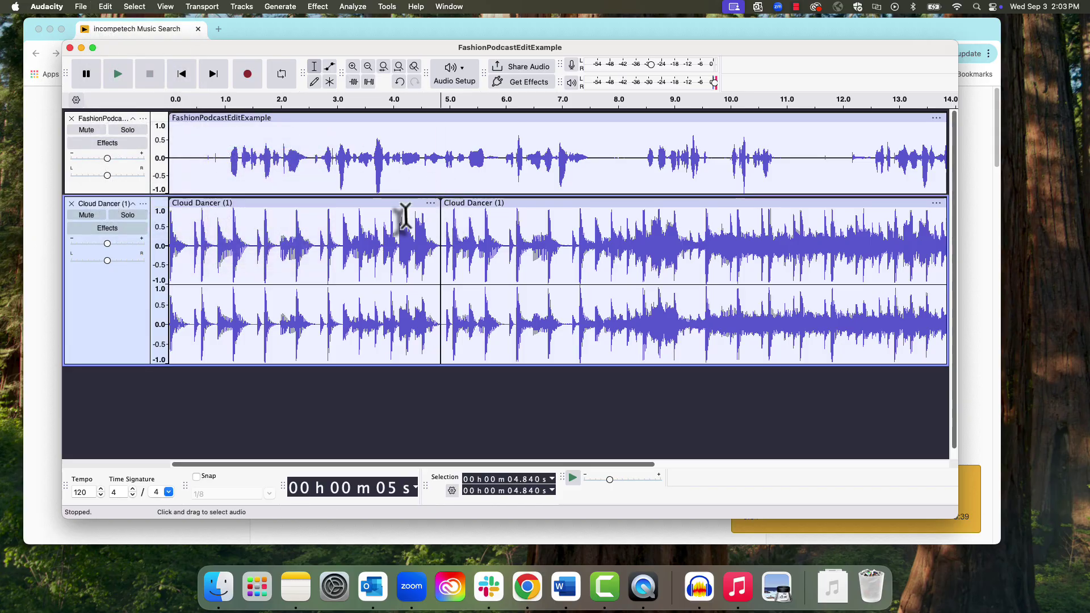
Step: Move the second Cloud Dancer clip along its track so it starts at about 16 s, near the end of the speech
{"action": "left_click_drag", "start_coordinate": [459, 206], "coordinate": [495, 213]}
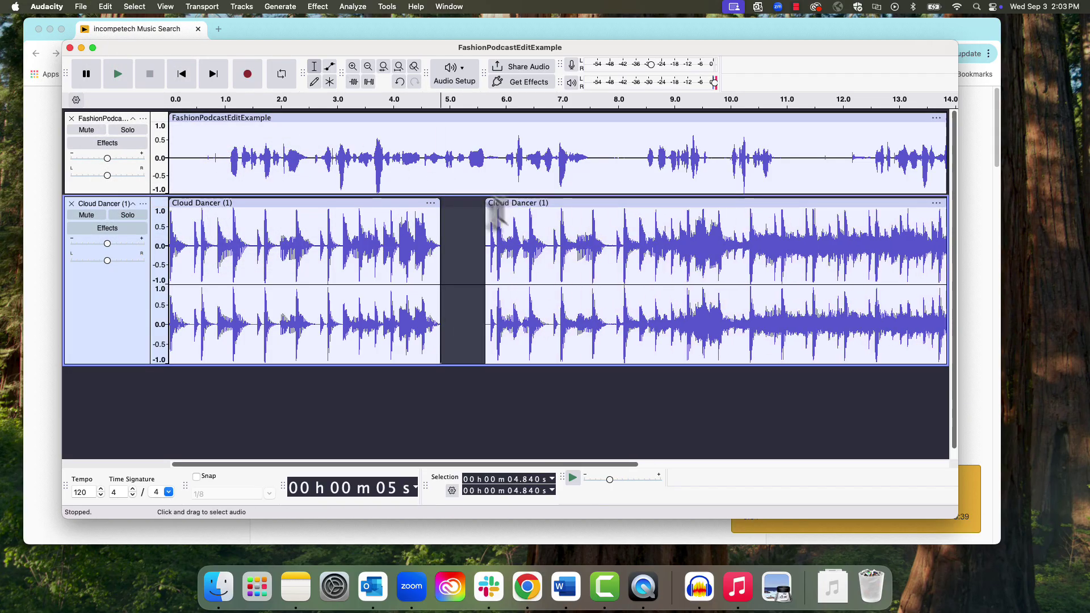
{"action": "left_click", "coordinate": [367, 71]}
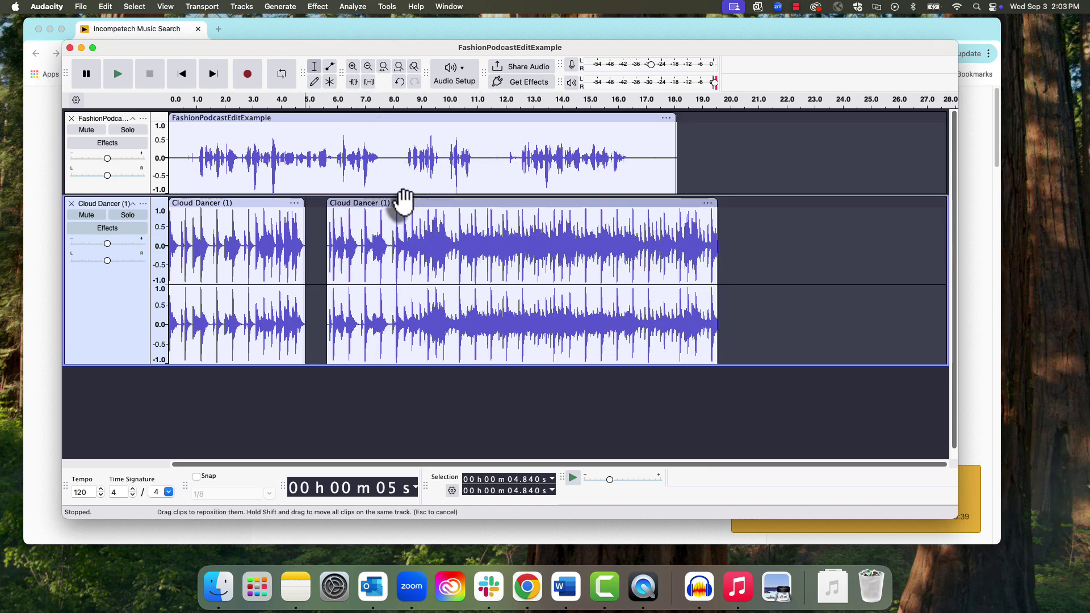
{"action": "left_click_drag", "start_coordinate": [403, 202], "coordinate": [691, 221]}
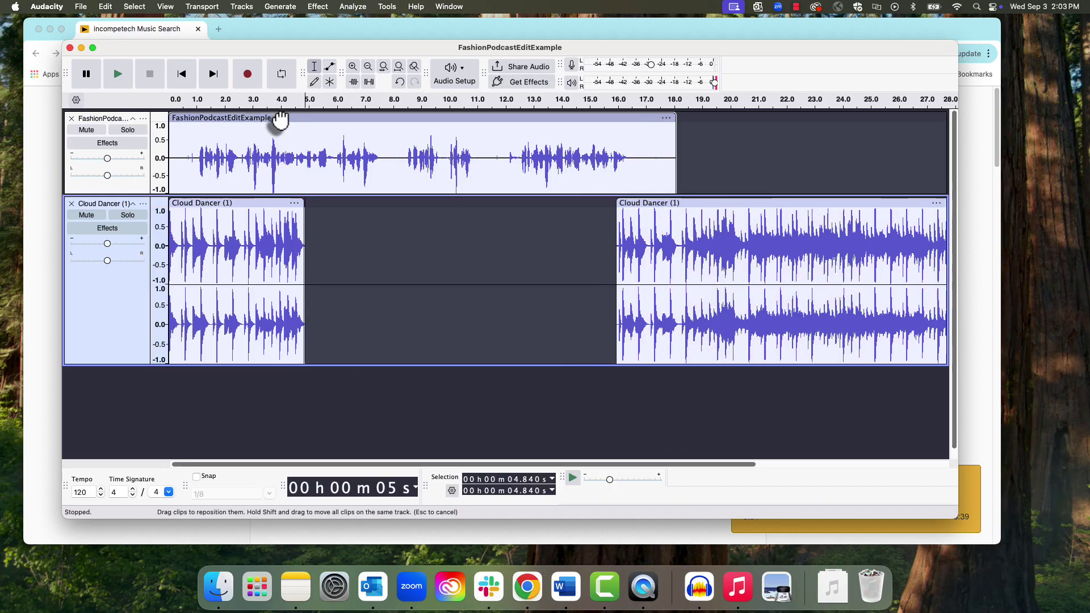
Step: Move the podcast clip to start at about 2.7 s and the second Cloud Dancer clip to start at about 18.2 s
{"action": "left_click_drag", "start_coordinate": [280, 117], "coordinate": [359, 134]}
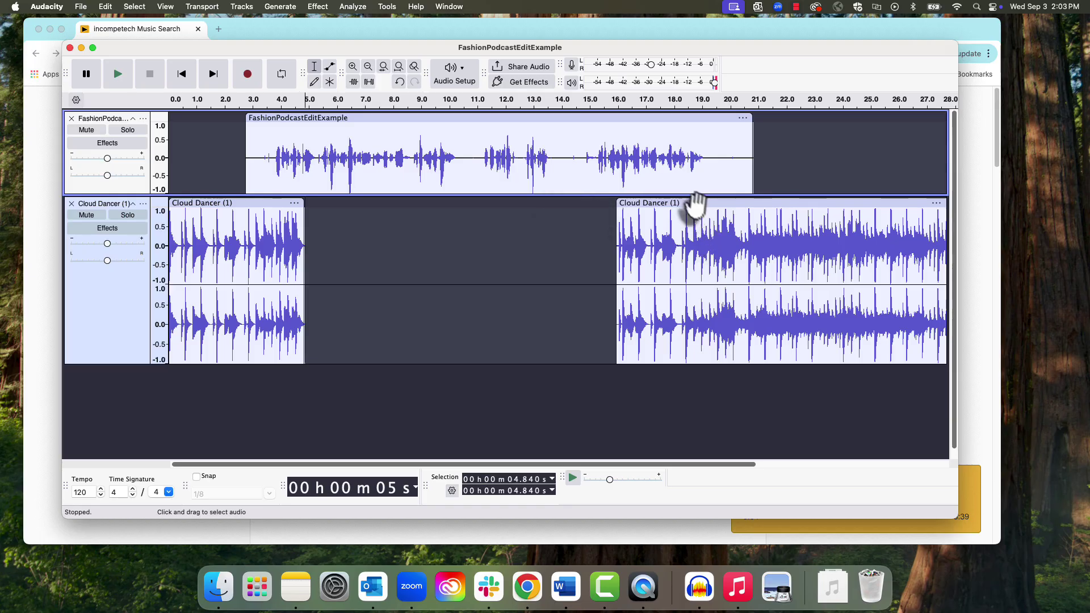
{"action": "left_click_drag", "start_coordinate": [693, 204], "coordinate": [757, 209]}
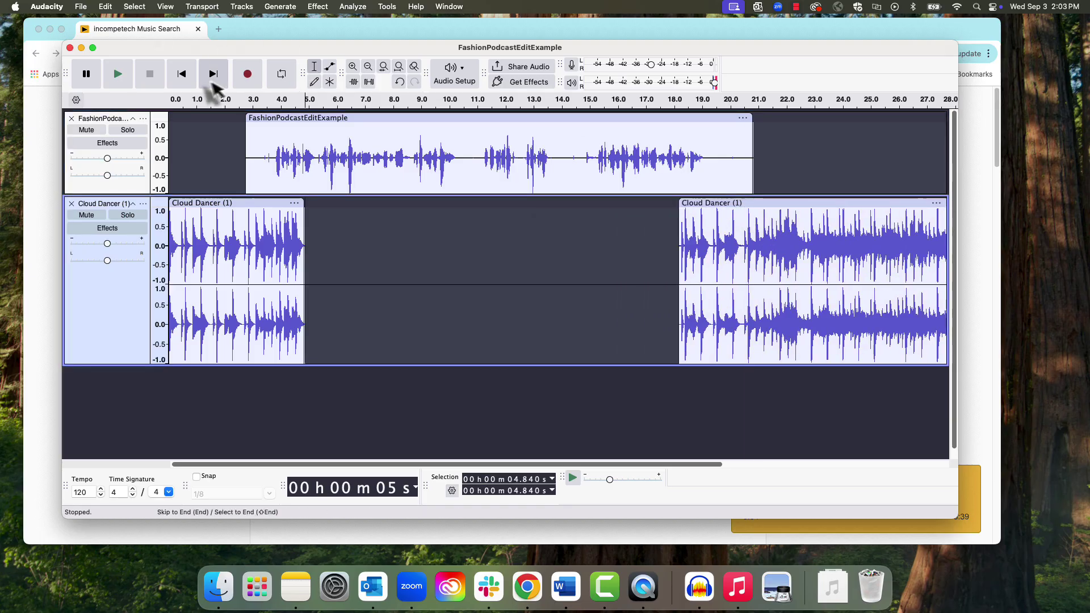
Step: Play the project from the beginning through the end of the intro music, and stop playback
{"action": "left_click", "coordinate": [182, 74]}
{"action": "left_click", "coordinate": [115, 78]}
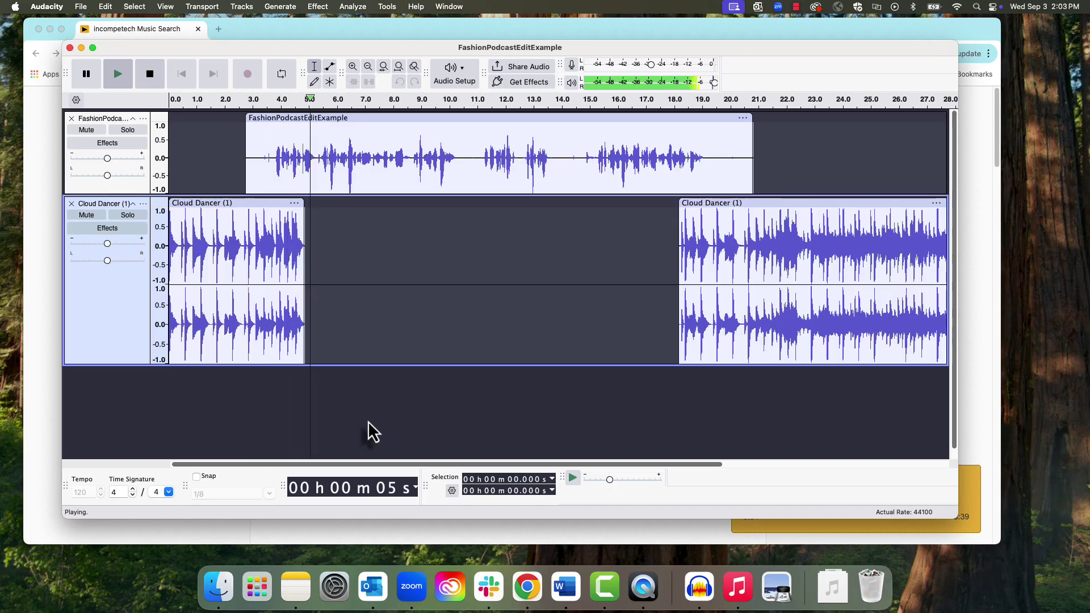
{"action": "left_click", "coordinate": [149, 74]}
Step: Apply a Fade Out to the entire first Cloud Dancer clip
{"action": "left_click", "coordinate": [217, 203]}
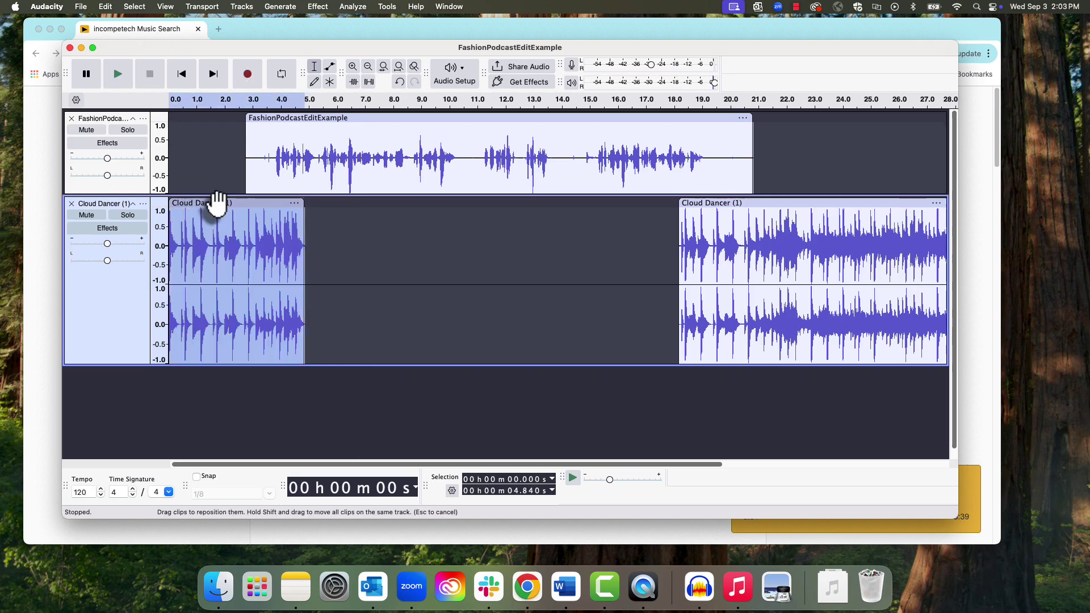
{"action": "left_click", "coordinate": [318, 7]}
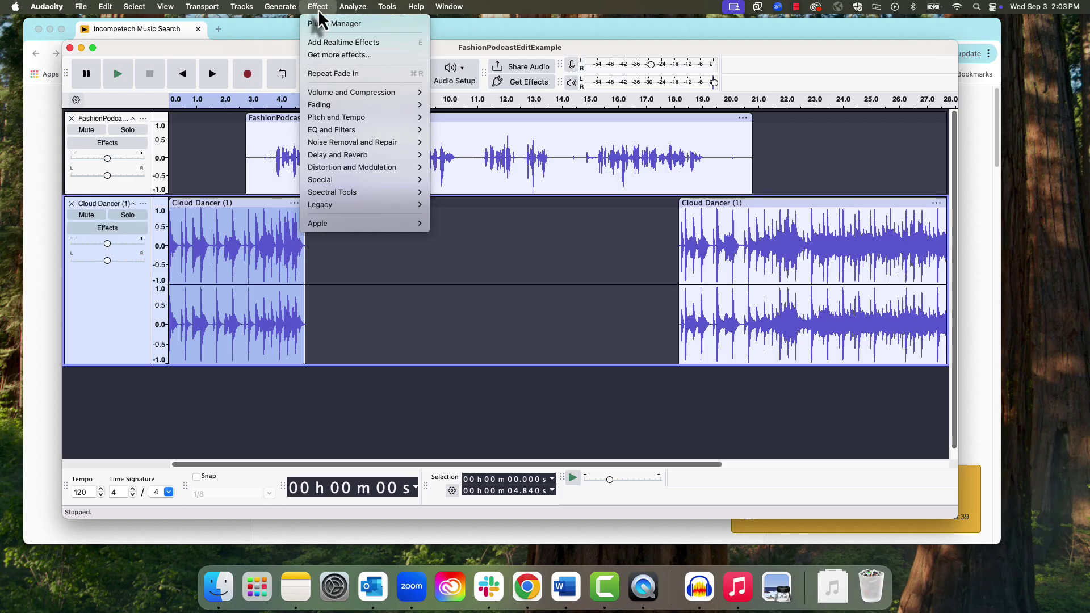
{"action": "mouse_move", "coordinate": [342, 107]}
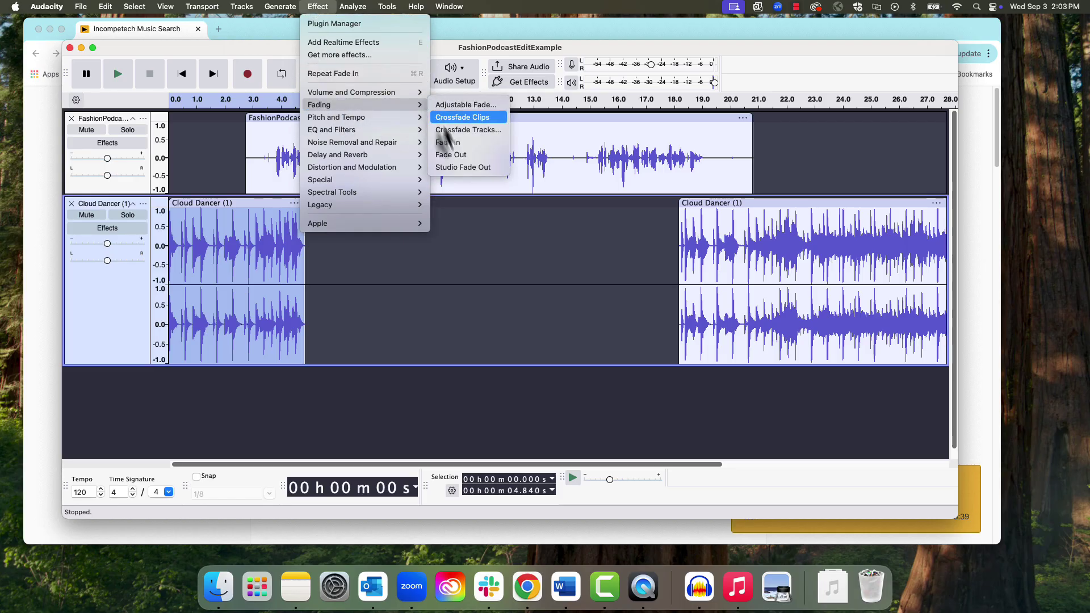
{"action": "left_click", "coordinate": [452, 154]}
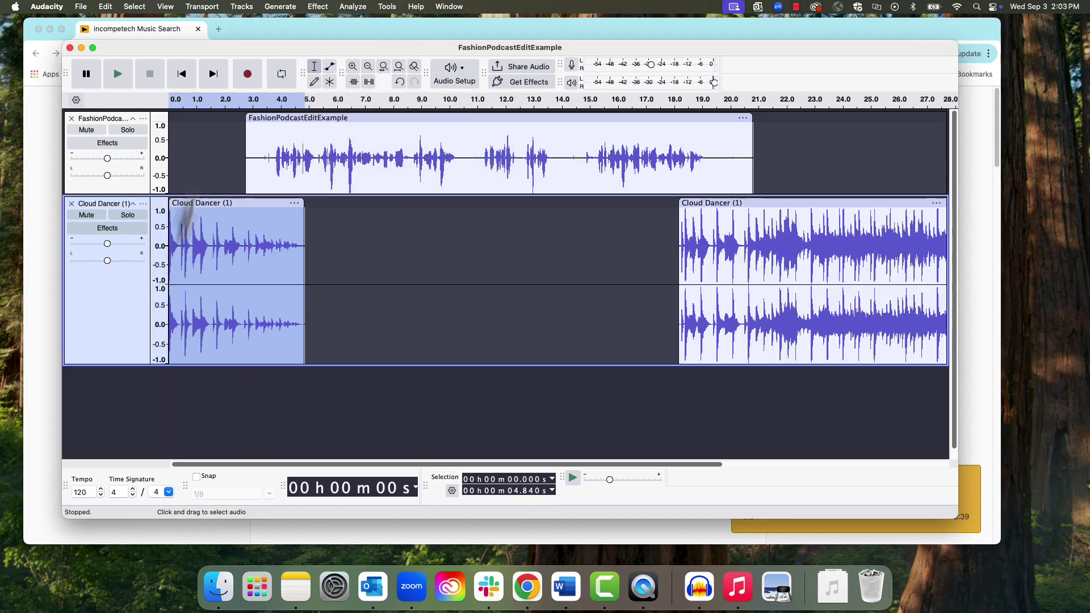
Step: Play the faded intro from the beginning until it gives way to the speech, and stop playback
{"action": "left_click", "coordinate": [182, 75]}
{"action": "left_click", "coordinate": [115, 78]}
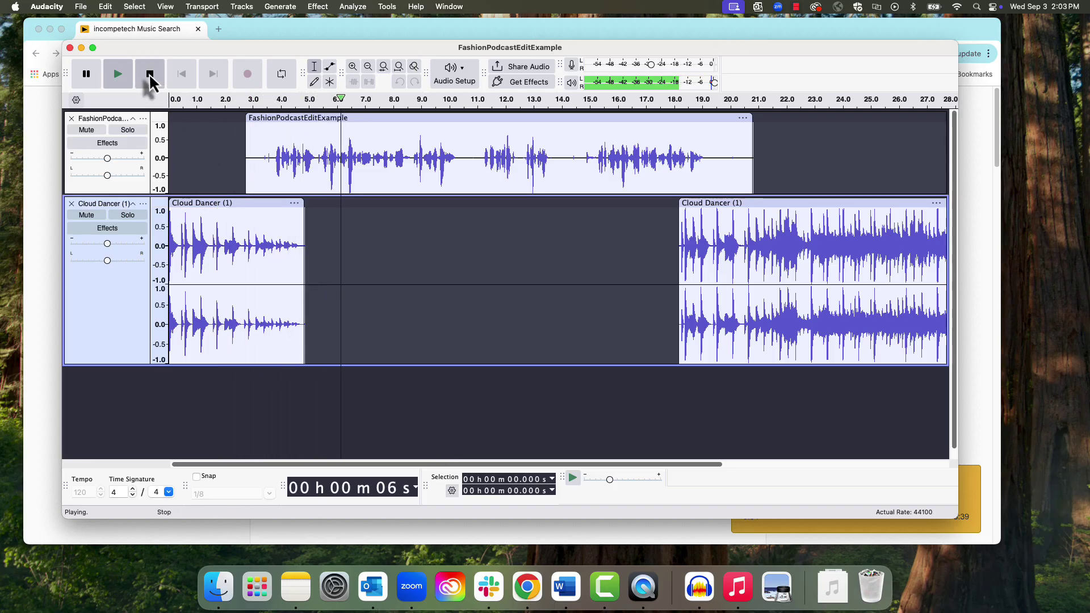
{"action": "left_click", "coordinate": [148, 73]}
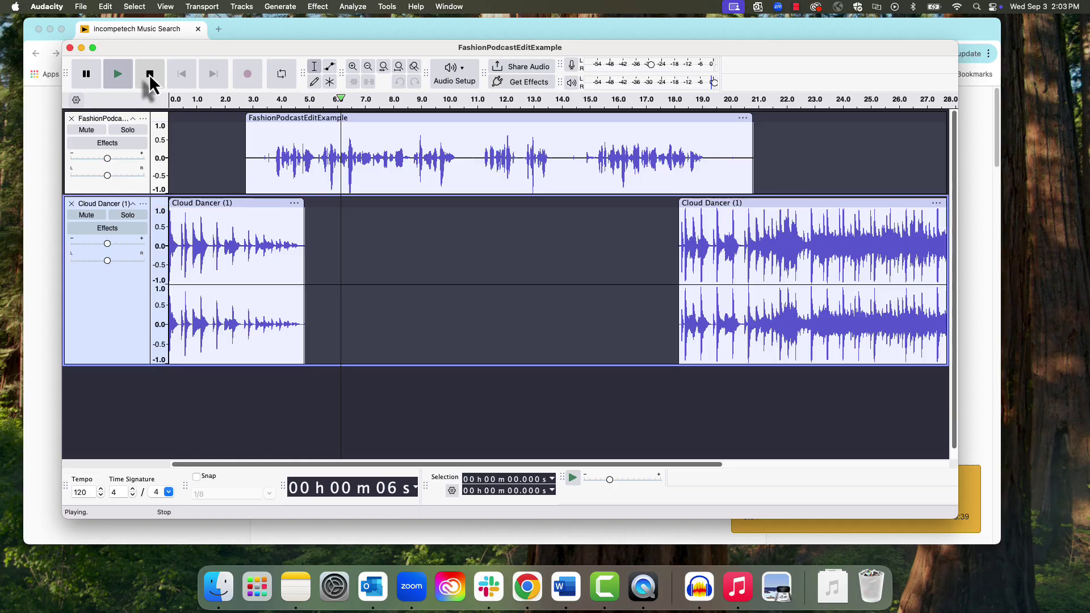
Step: Apply a Fade In to the entire second Cloud Dancer clip
{"action": "key", "text": "alt+period"}
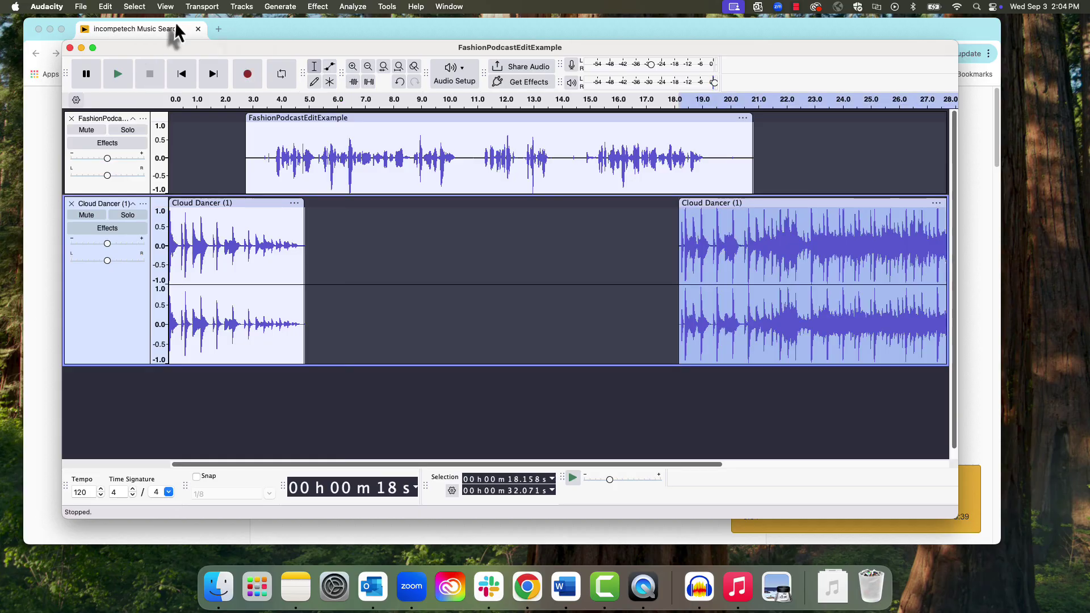
{"action": "left_click", "coordinate": [314, 8]}
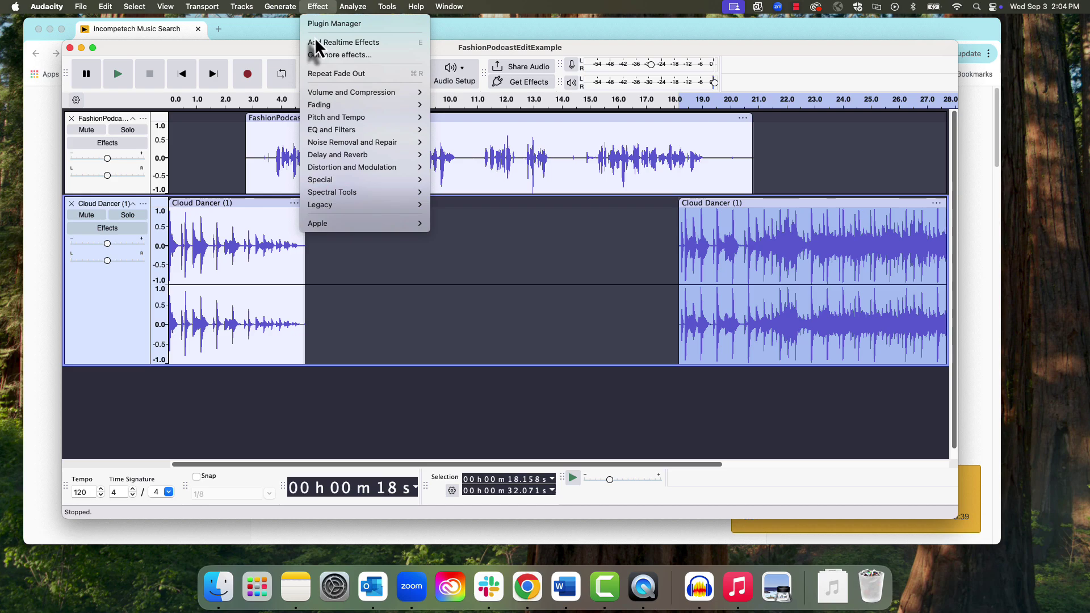
{"action": "mouse_move", "coordinate": [355, 120]}
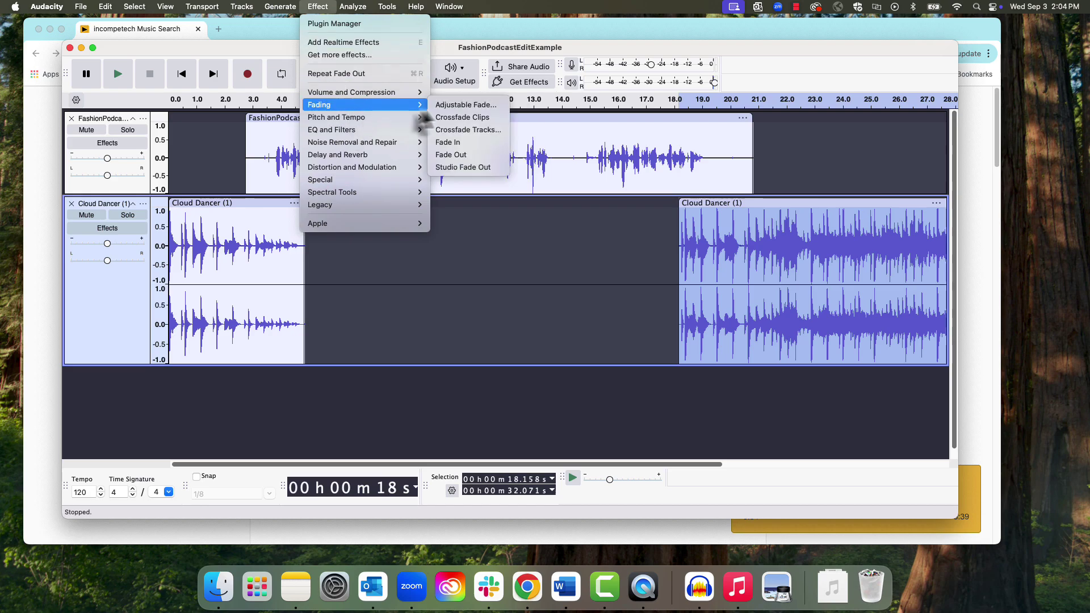
{"action": "left_click", "coordinate": [456, 145]}
Step: Play the ending from about 14 s, and move the second Cloud Dancer clip earlier to start at about 17.2 s
{"action": "left_click", "coordinate": [563, 139]}
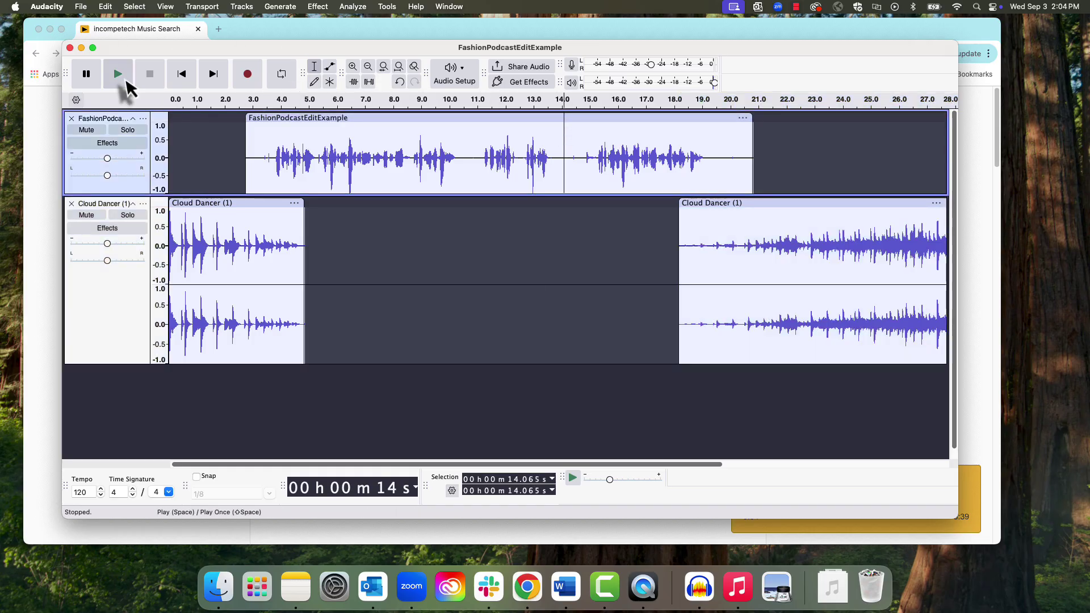
{"action": "left_click", "coordinate": [124, 79]}
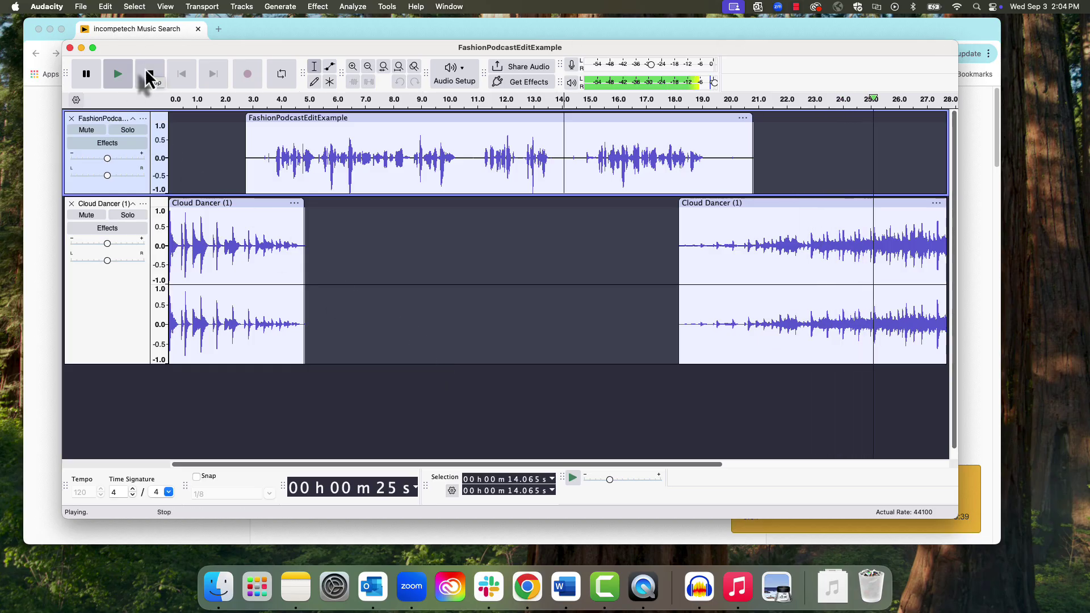
{"action": "left_click", "coordinate": [149, 74]}
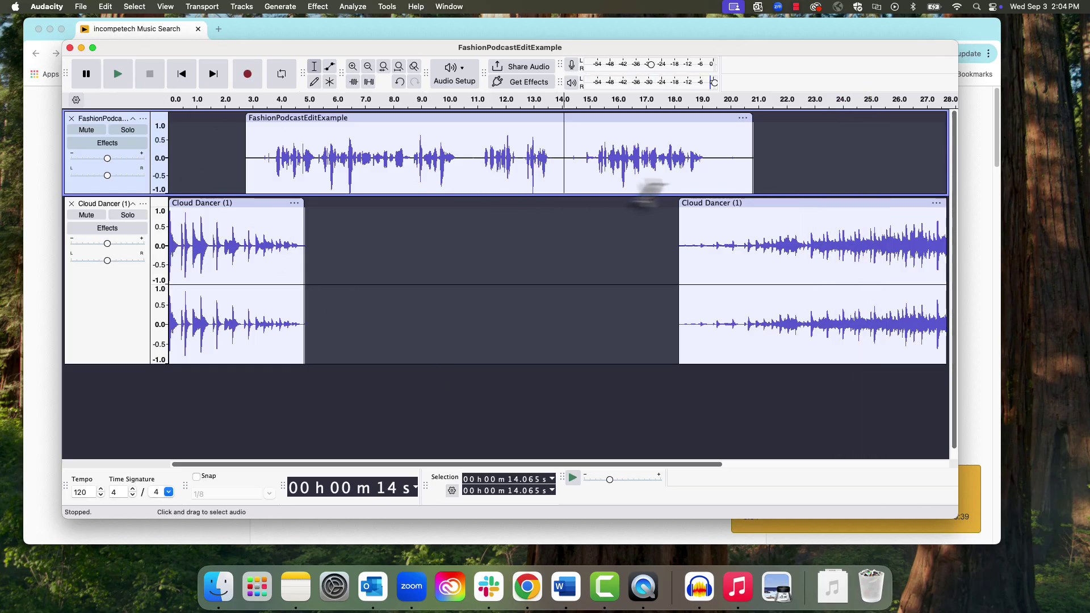
{"action": "left_click_drag", "start_coordinate": [734, 200], "coordinate": [713, 207]}
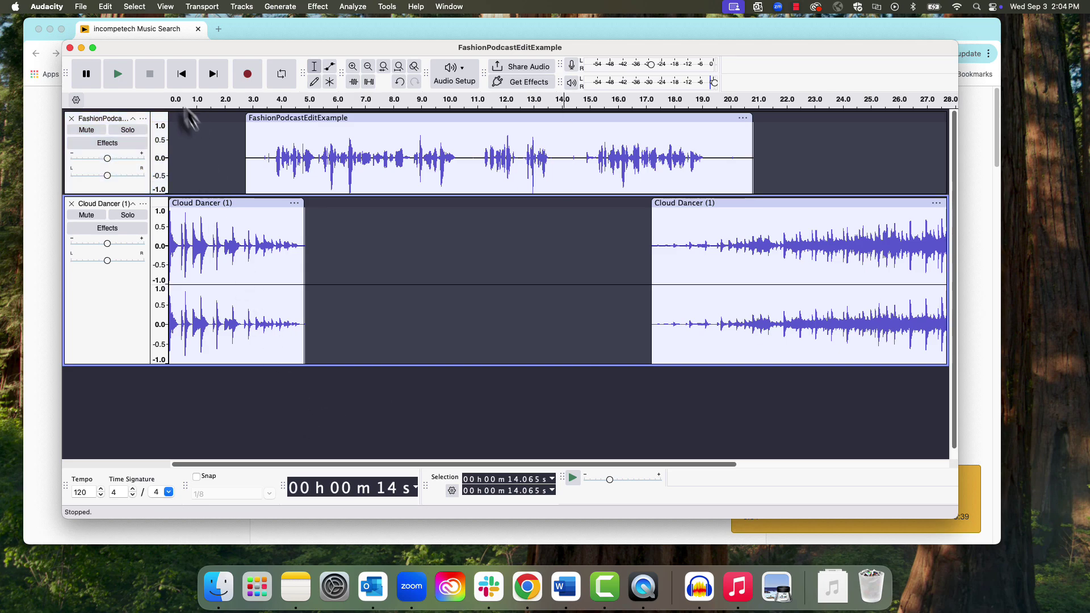
Step: Save the project under the new name FashionPod as an AUP3 project file in Documents
{"action": "left_click", "coordinate": [83, 7]}
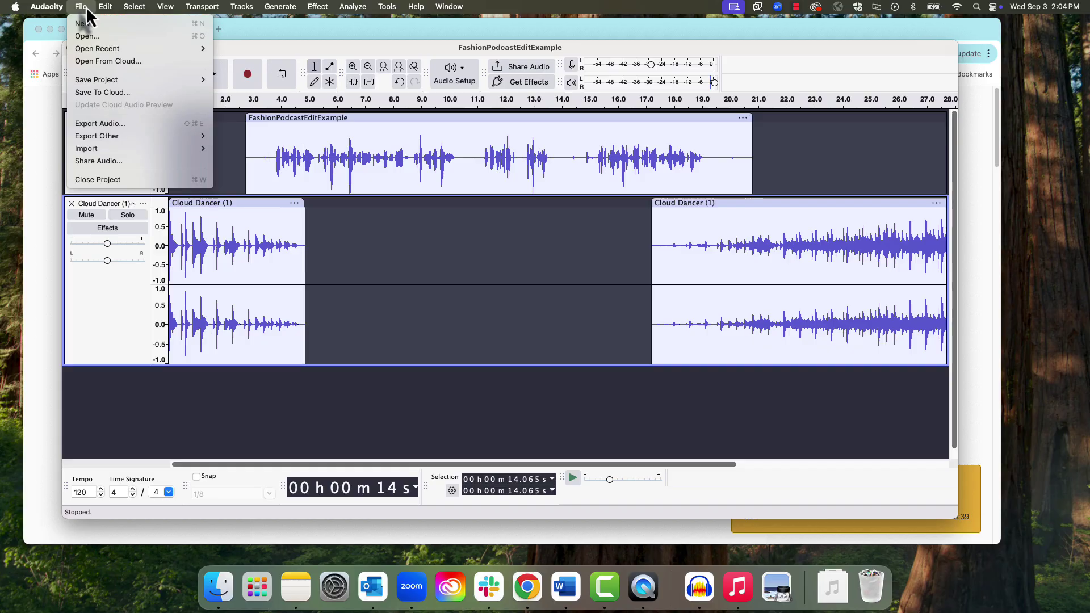
{"action": "mouse_move", "coordinate": [111, 85]}
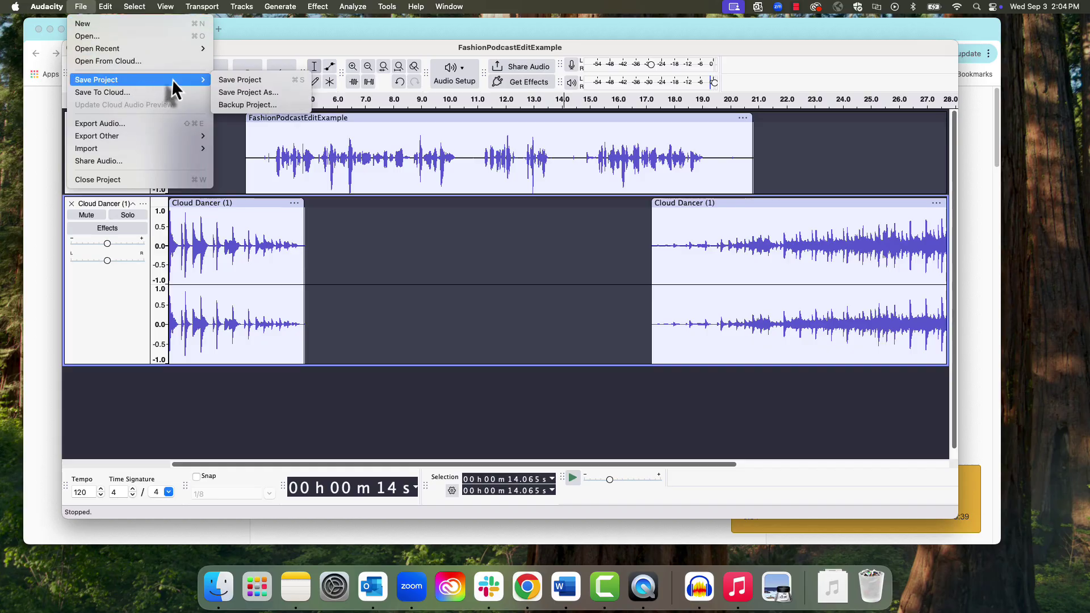
{"action": "left_click", "coordinate": [245, 91]}
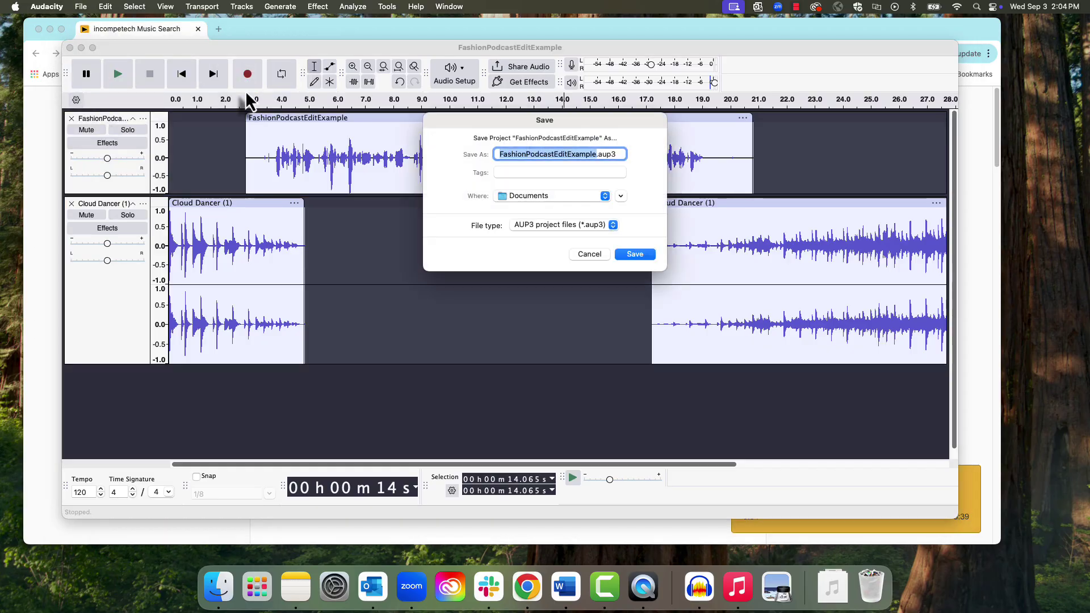
{"action": "key", "text": "BackSpace"}
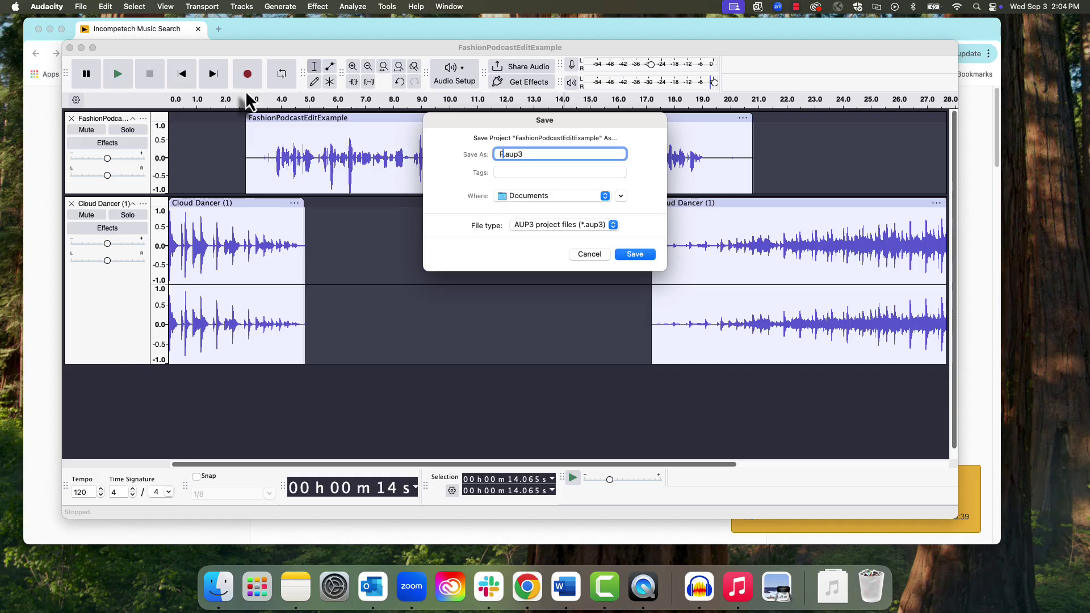
{"action": "type", "text": "FashionPod"}
{"action": "left_click", "coordinate": [634, 256]}
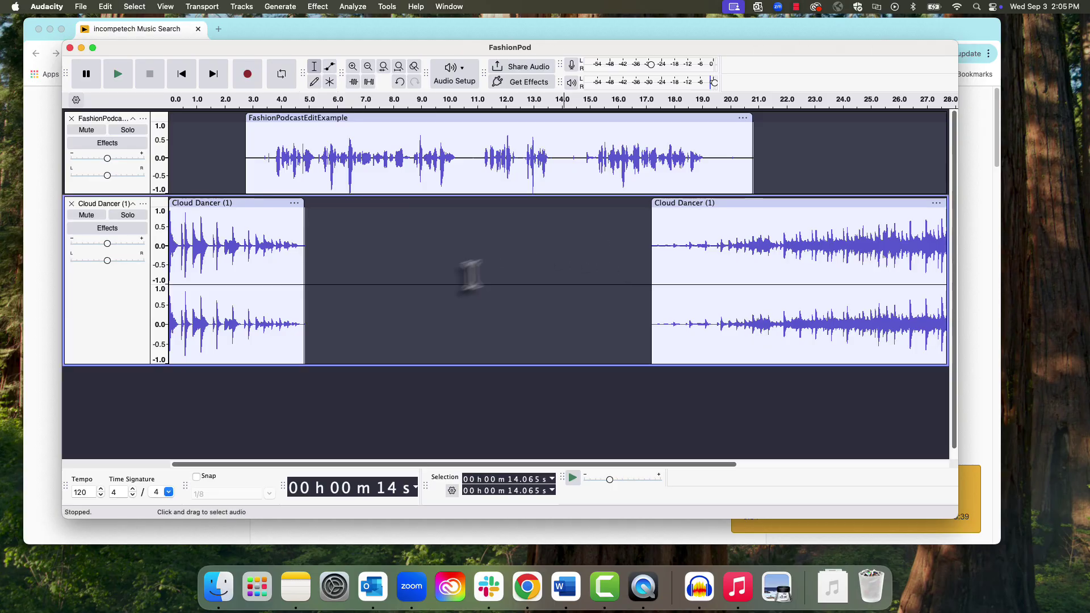
Step: Export the entire project to the computer as the stereo MP3 file FashionPod.mp3 in the Desktop folder
{"action": "left_click", "coordinate": [84, 12]}
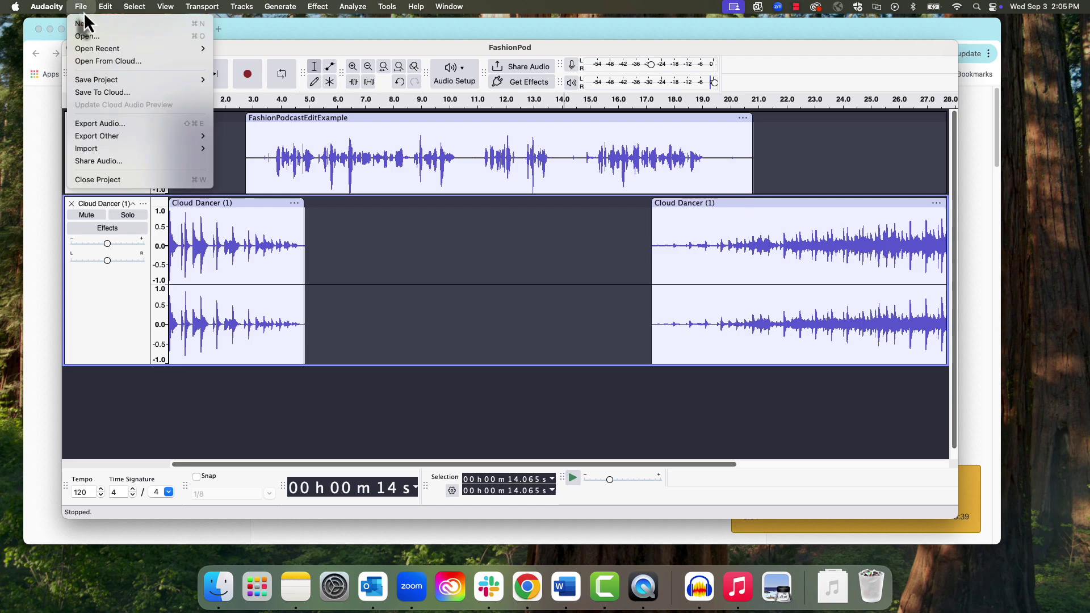
{"action": "left_click", "coordinate": [117, 124]}
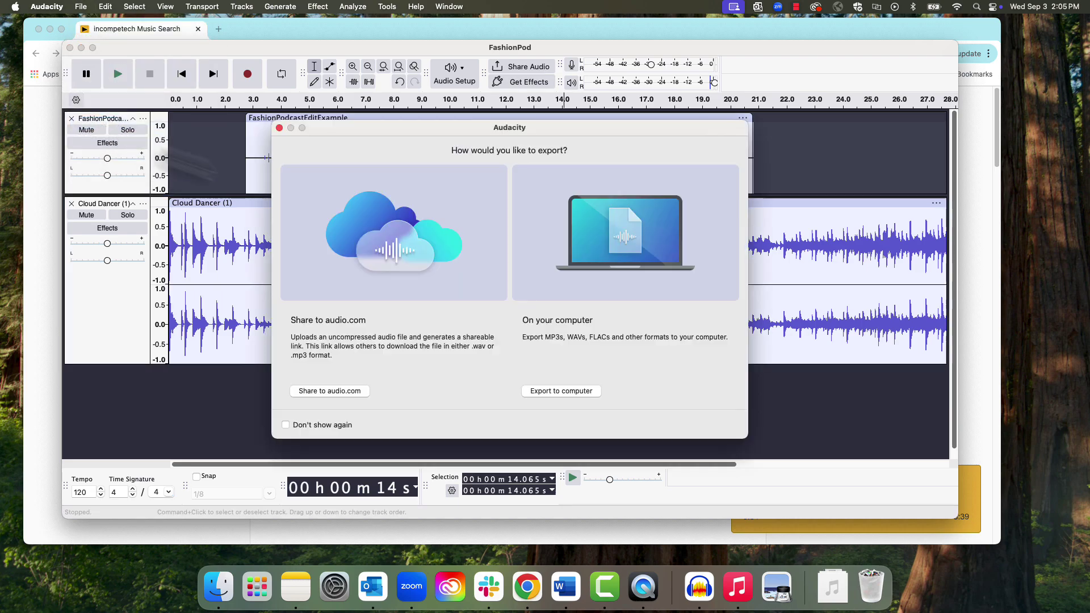
{"action": "left_click", "coordinate": [558, 390]}
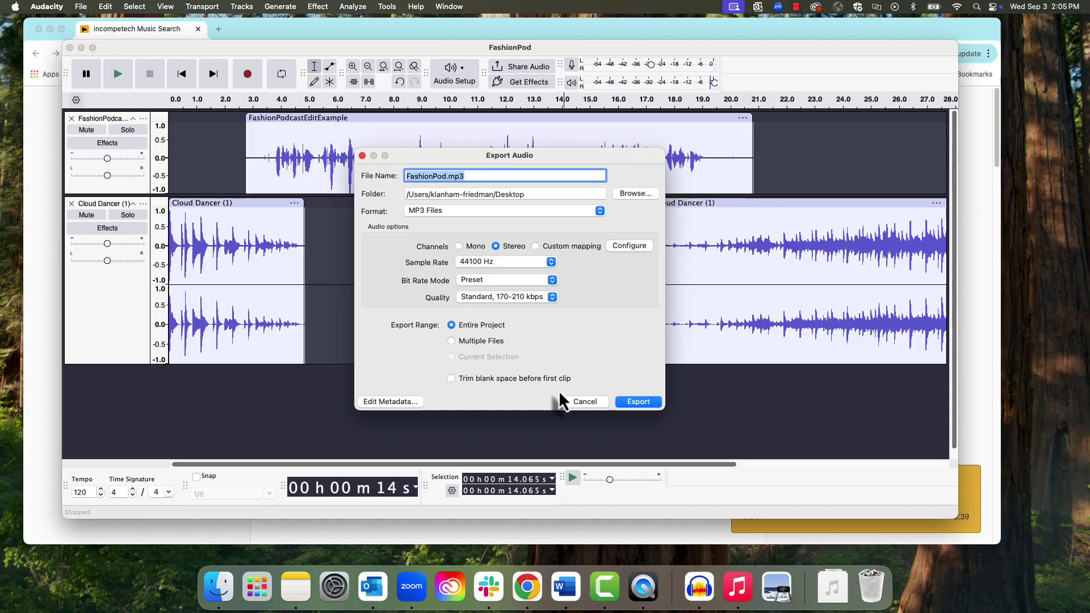
{"action": "left_click", "coordinate": [643, 404]}
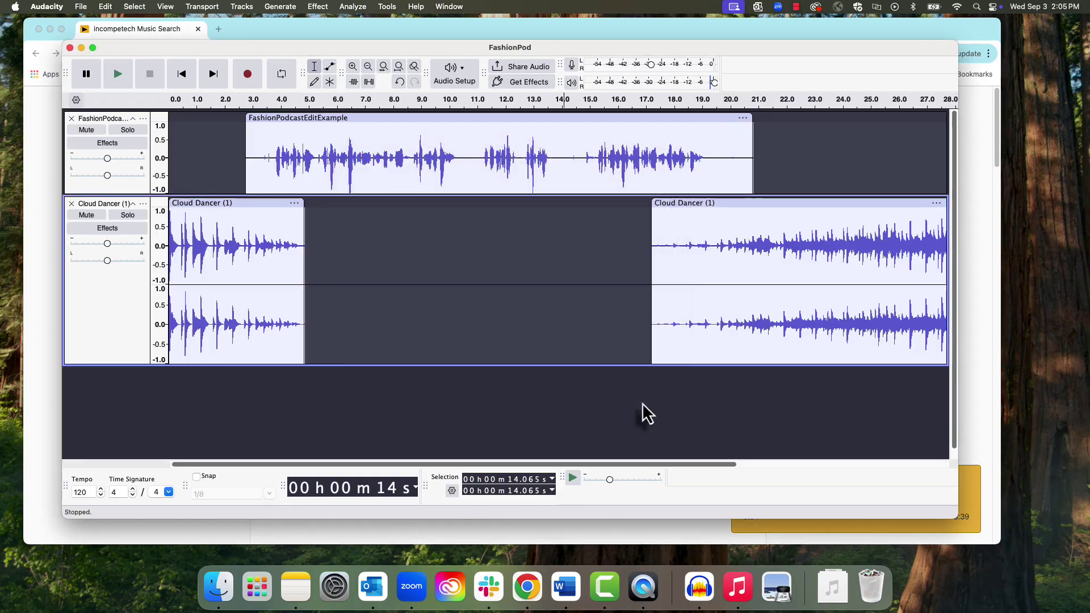